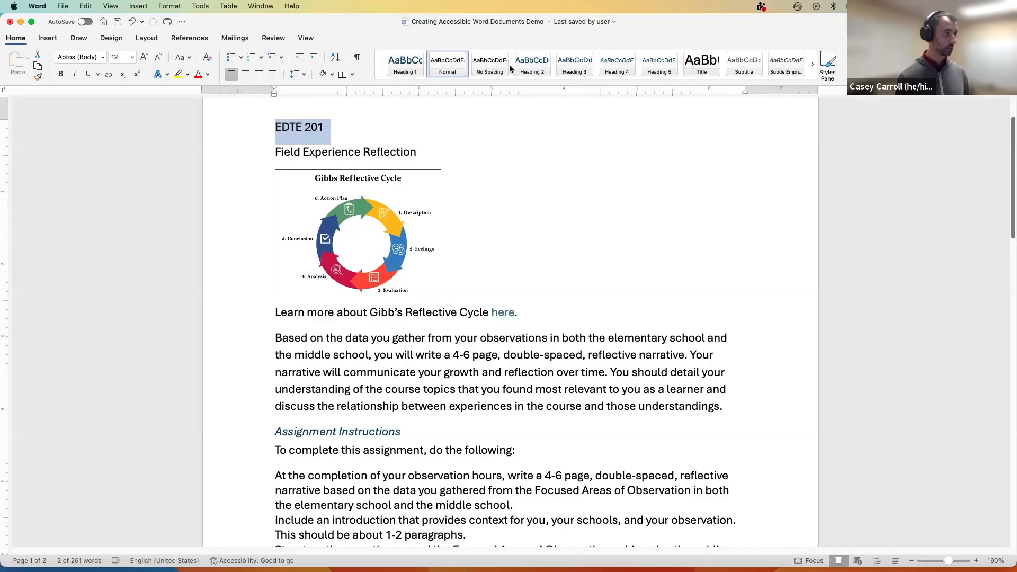
Apply the Heading 1 style to "EDTE 201" and the Heading 2 style to "Field Experience Reflection".
{"action": "left_click", "coordinate": [407, 64]}
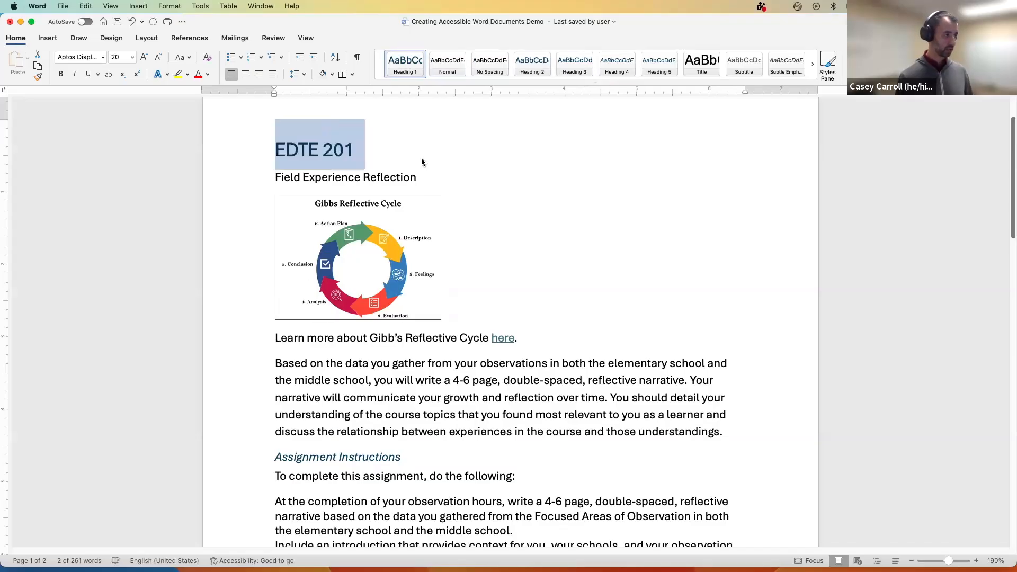
{"action": "left_click", "coordinate": [401, 162]}
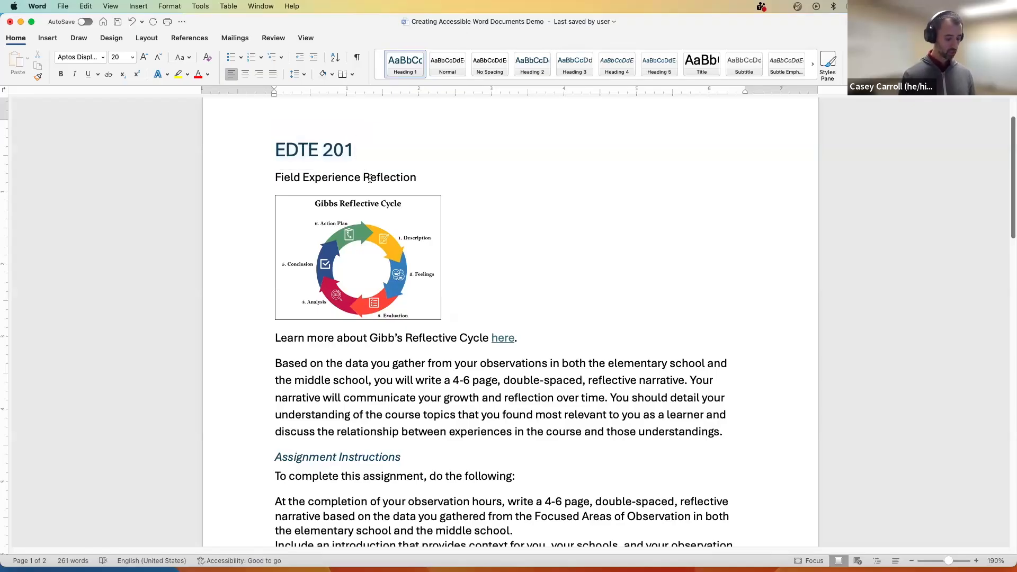
{"action": "triple_click", "coordinate": [369, 179]}
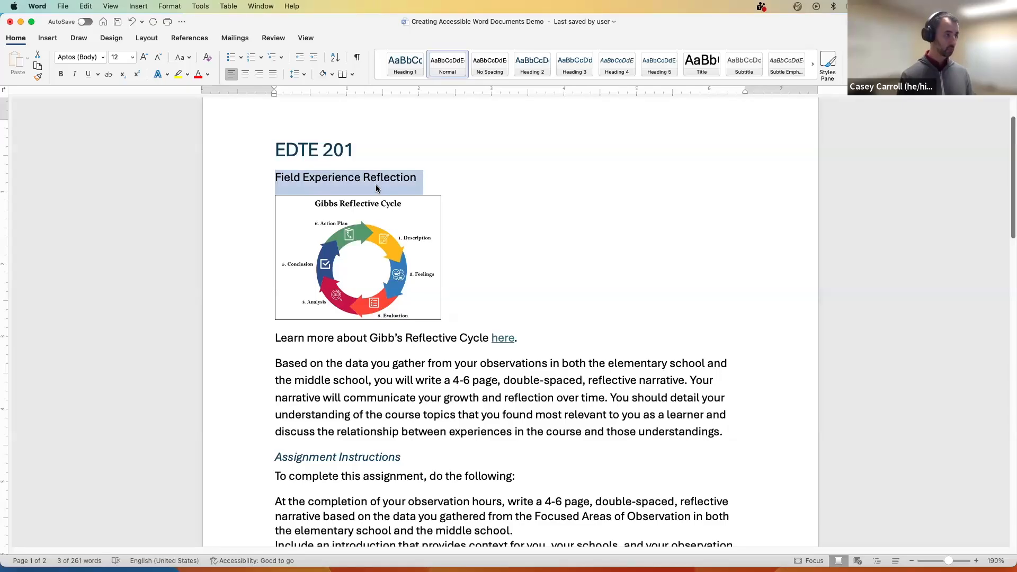
{"action": "right_click", "coordinate": [376, 188]}
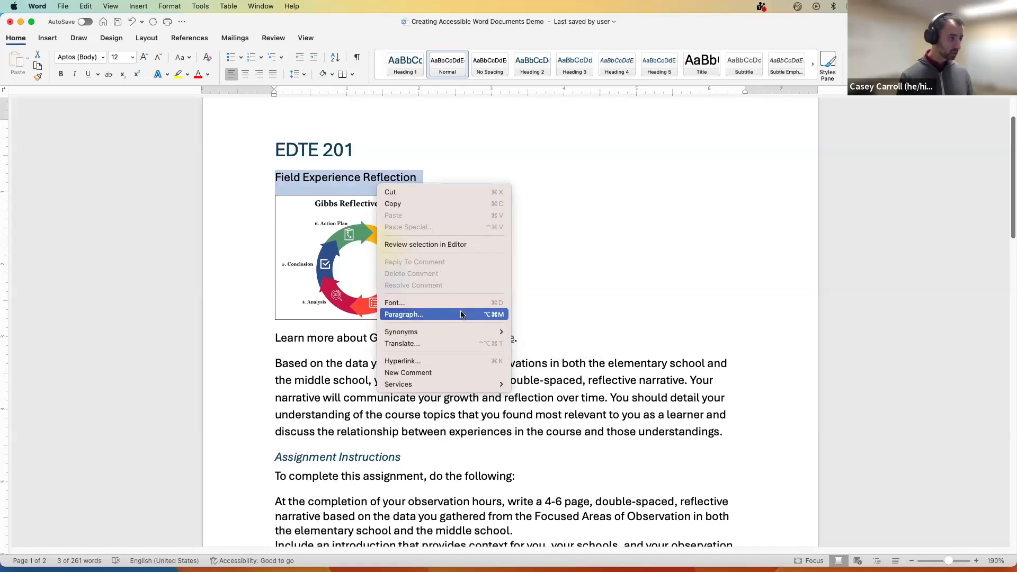
{"action": "left_click", "coordinate": [388, 177]}
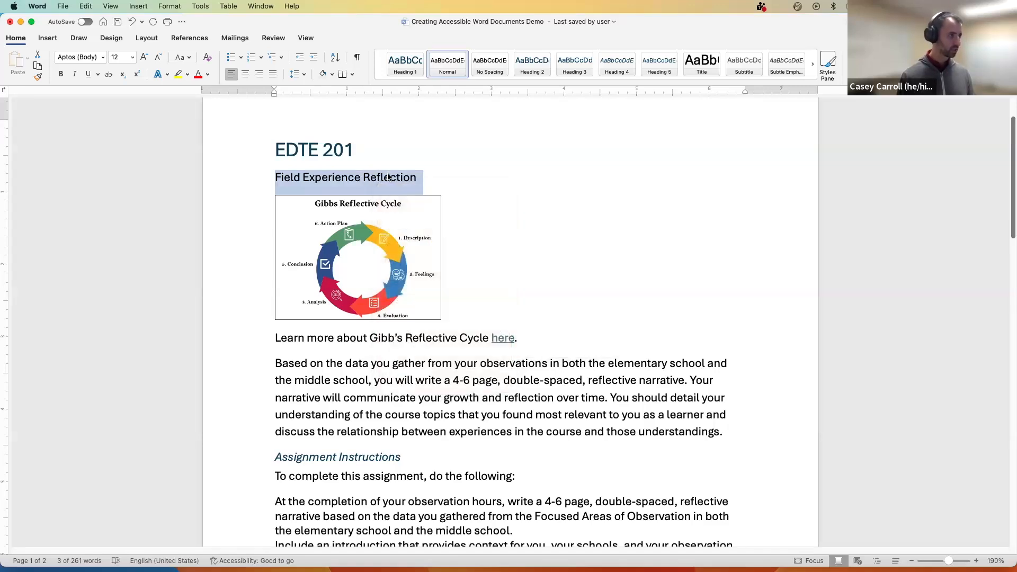
{"action": "left_click", "coordinate": [539, 60]}
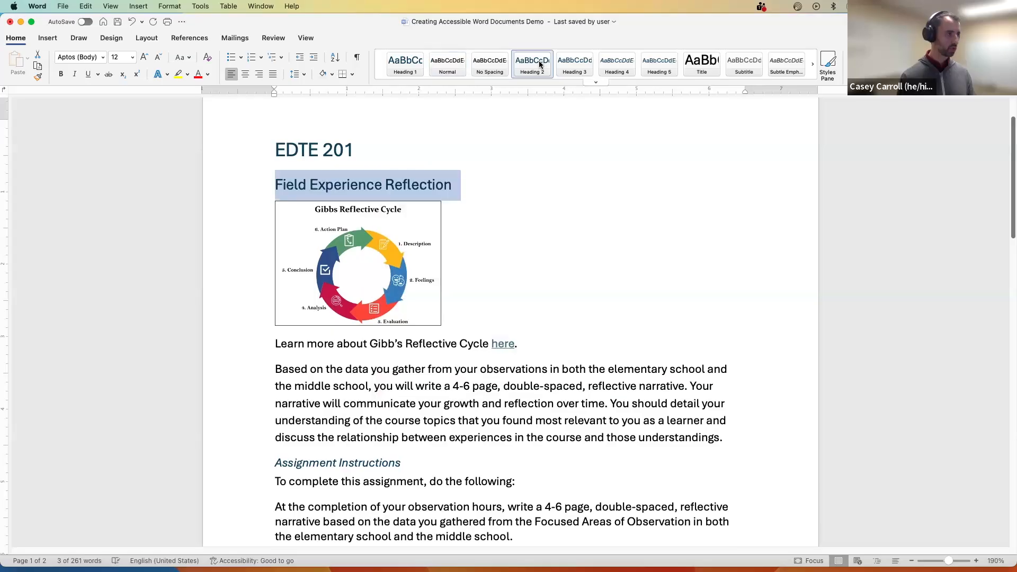
{"action": "left_click", "coordinate": [478, 186]}
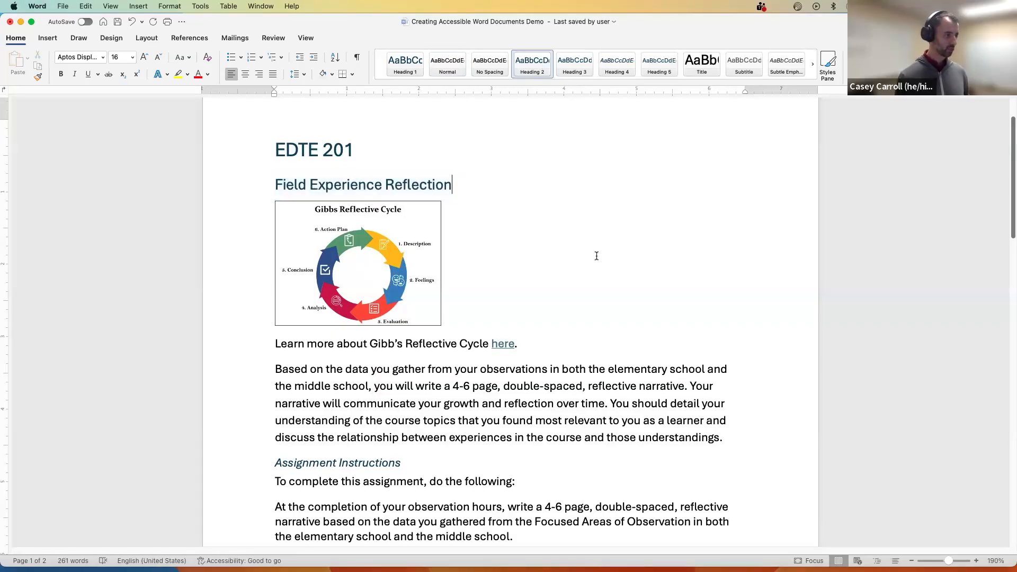
Switch the document to Outline view and limit the outline to Level 1 headings.
{"action": "scroll", "coordinate": [597, 256], "scroll_direction": "down", "scroll_amount": 3}
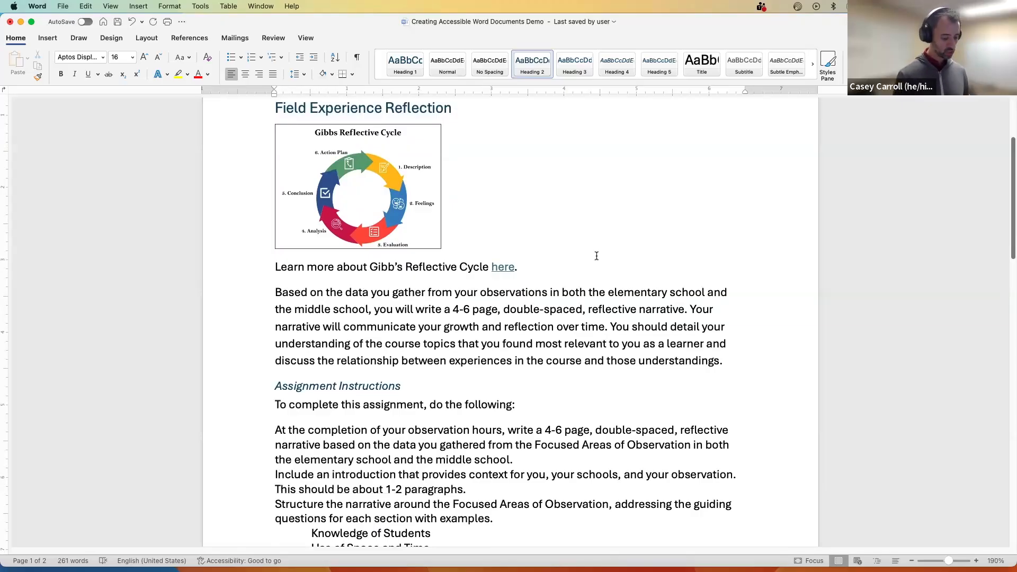
{"action": "scroll", "coordinate": [597, 256], "scroll_direction": "up", "scroll_amount": 1}
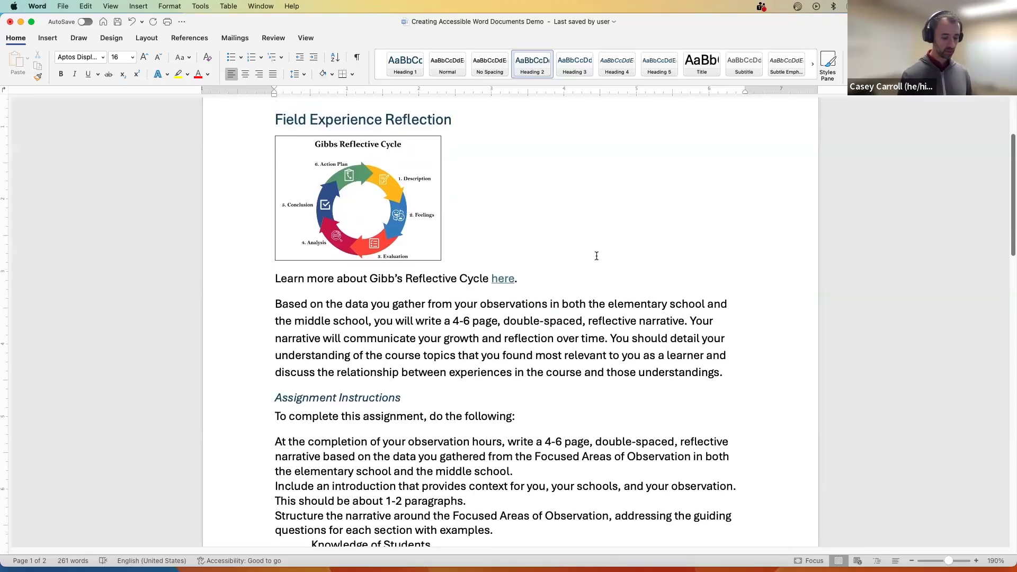
{"action": "left_click", "coordinate": [306, 38]}
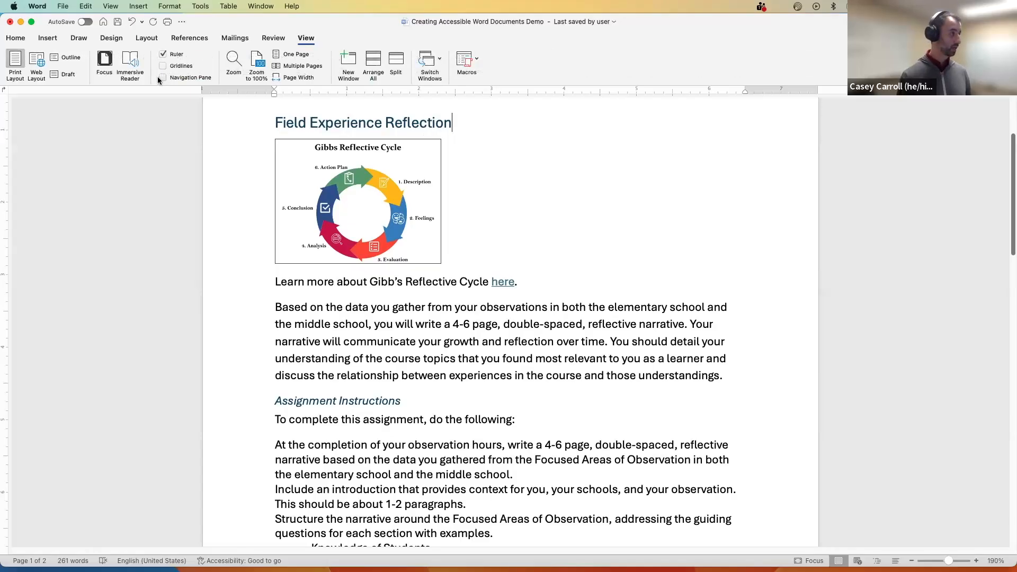
{"action": "left_click", "coordinate": [64, 60]}
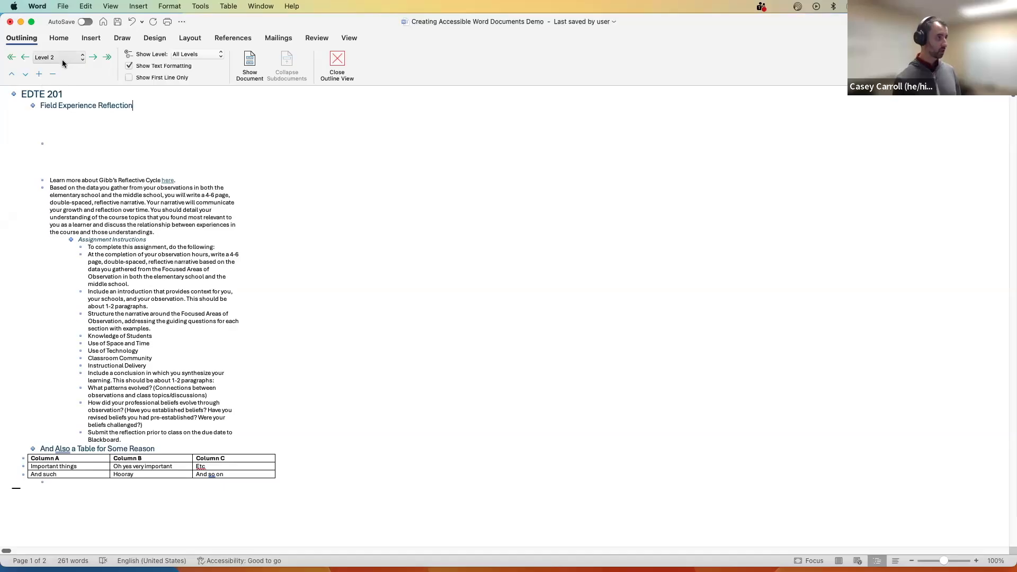
{"action": "left_click", "coordinate": [199, 56]}
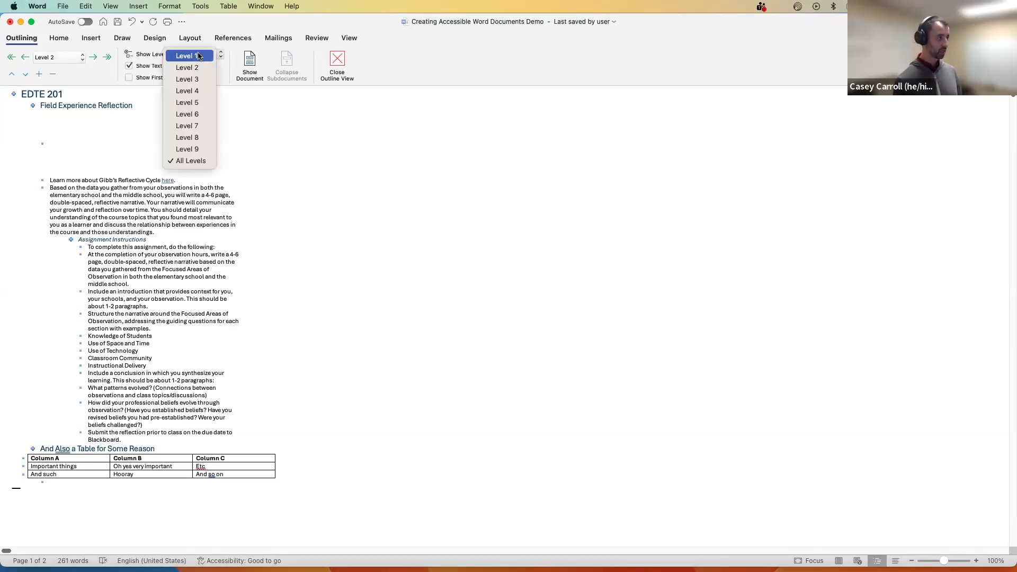
{"action": "left_click", "coordinate": [199, 55]}
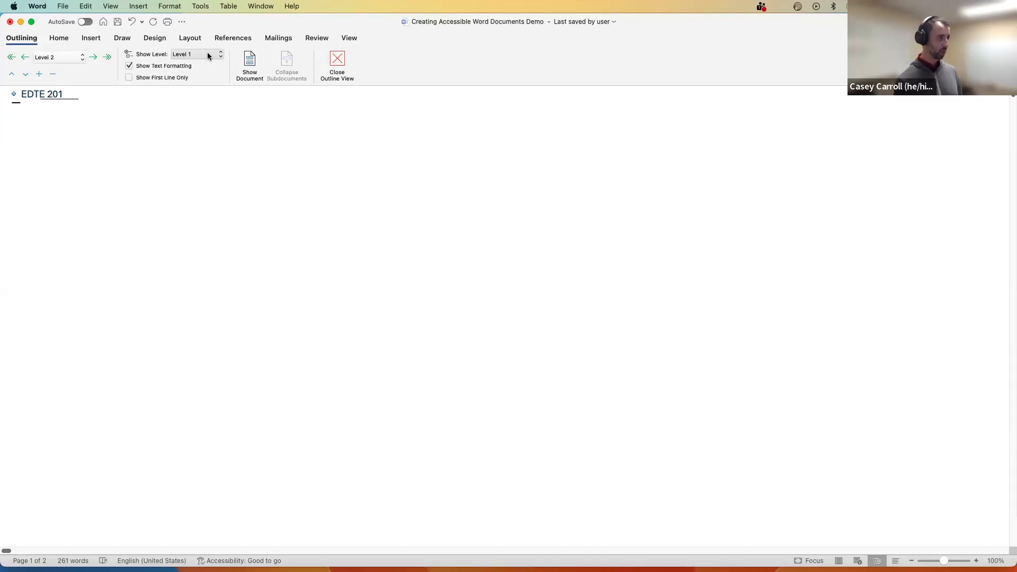
Expand the outline to Level 2, Level 3 and Level 4 in turn to check the heading hierarchy for skipped levels.
{"action": "left_click", "coordinate": [207, 55]}
{"action": "left_click", "coordinate": [205, 66]}
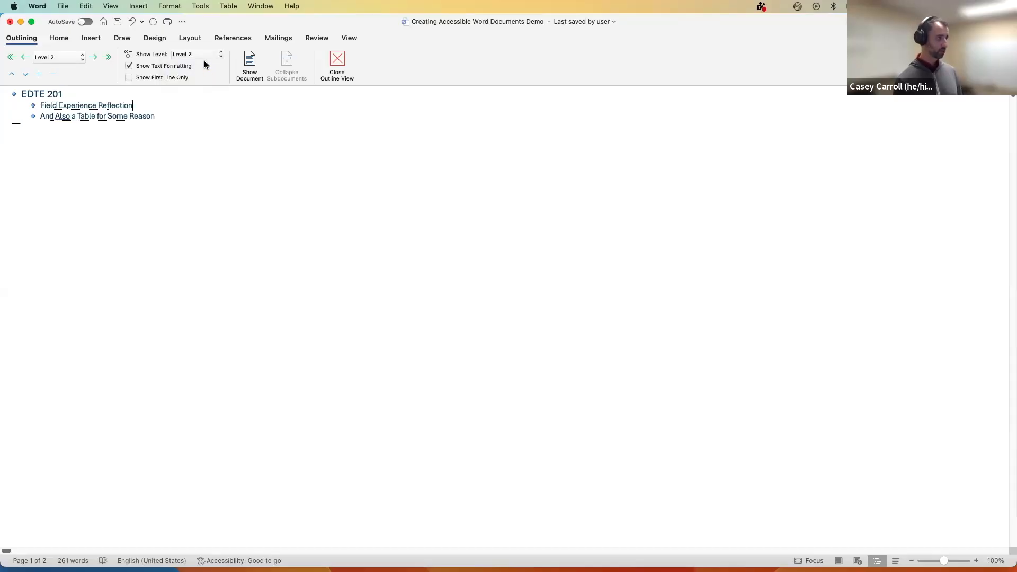
{"action": "left_click", "coordinate": [200, 55]}
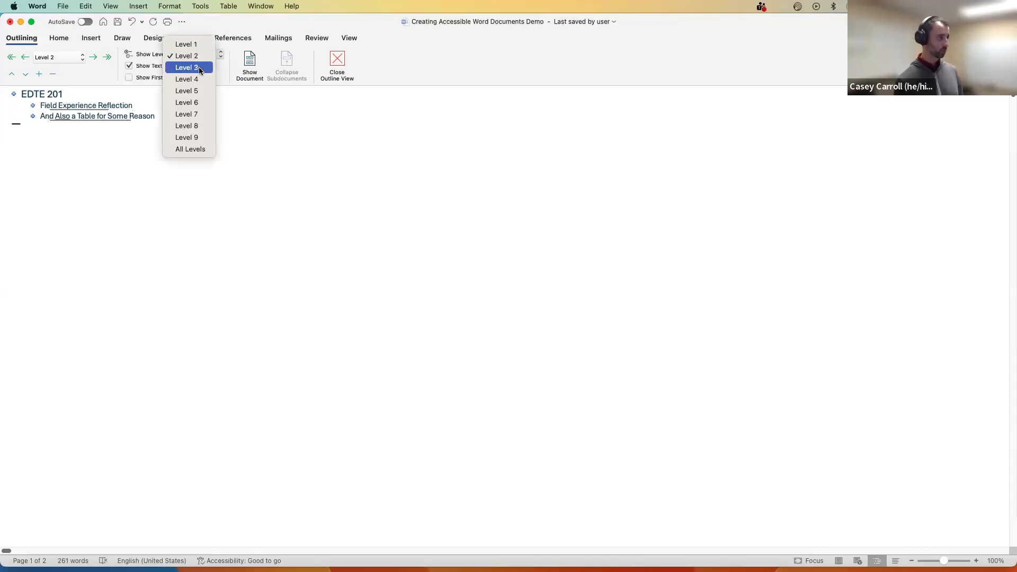
{"action": "left_click", "coordinate": [199, 68]}
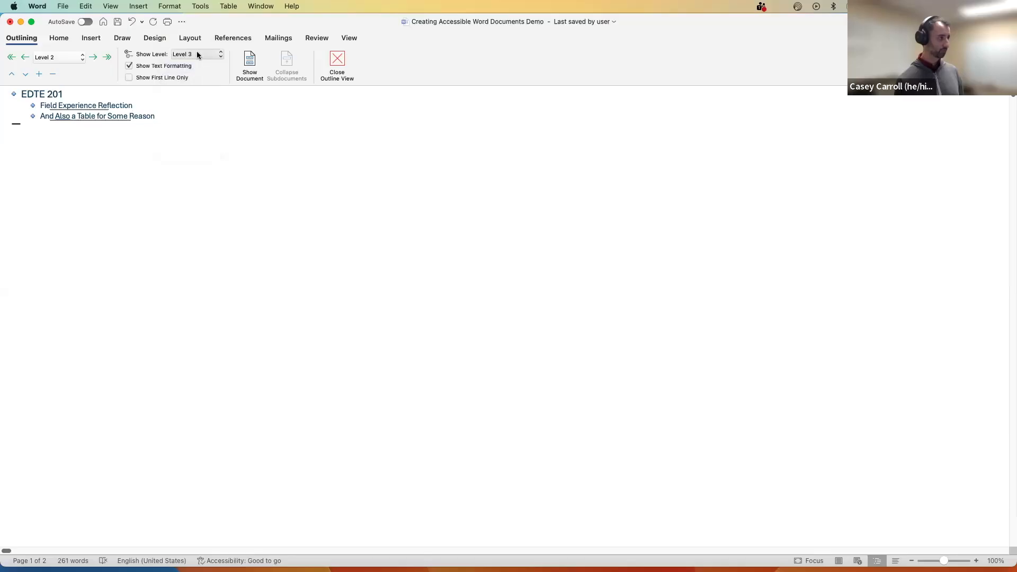
{"action": "left_click", "coordinate": [198, 54]}
{"action": "left_click", "coordinate": [196, 66]}
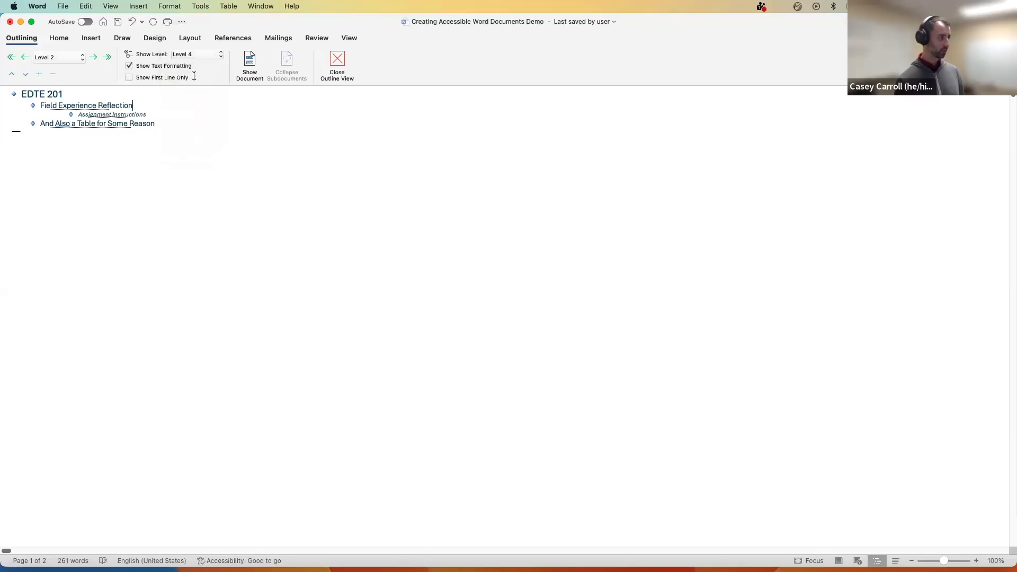
Change the outline level of the "Assignment Instructions" heading to Level 3.
{"action": "left_click", "coordinate": [136, 115]}
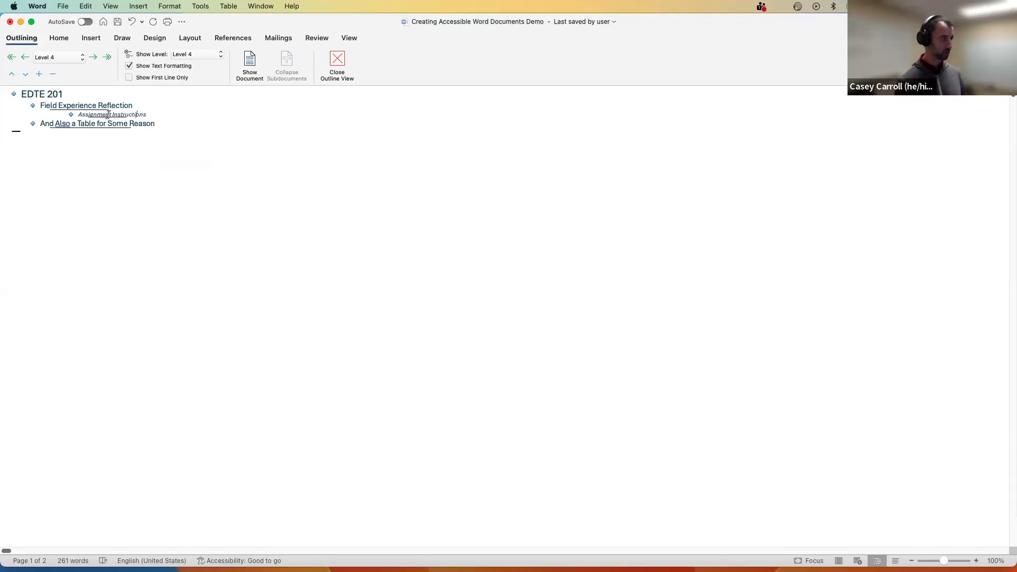
{"action": "left_click", "coordinate": [195, 54]}
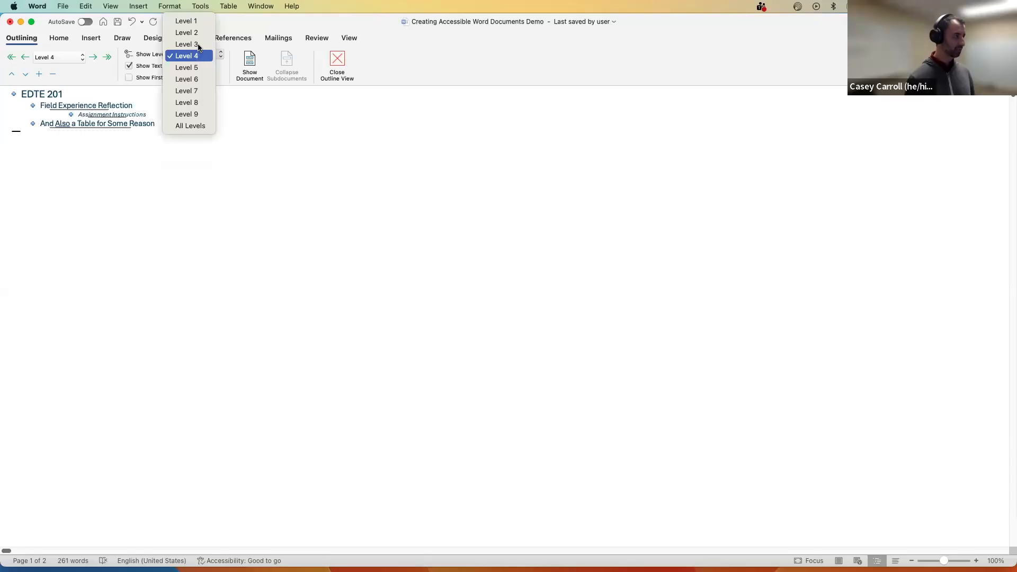
{"action": "left_click", "coordinate": [221, 110]}
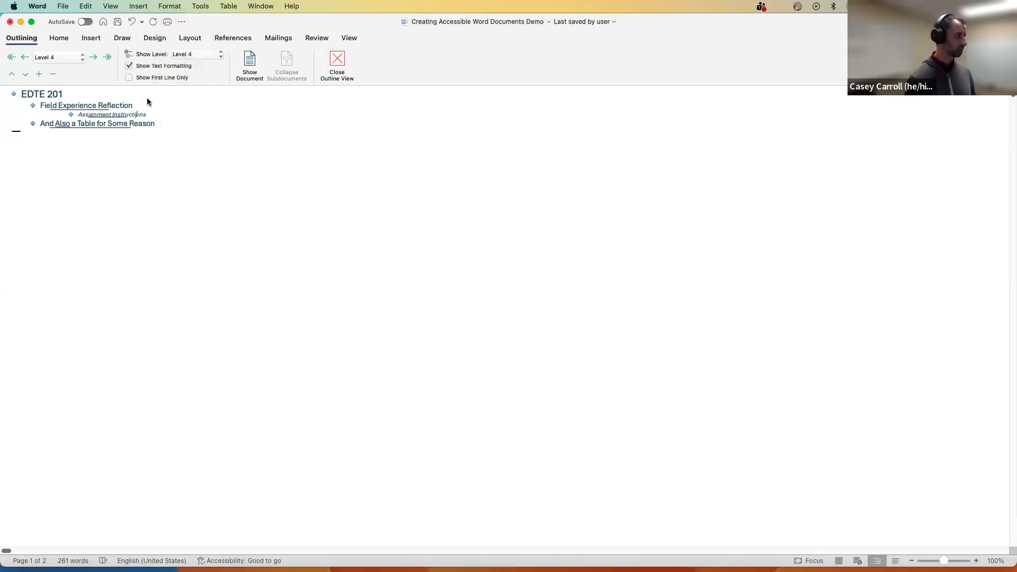
{"action": "left_click", "coordinate": [57, 62]}
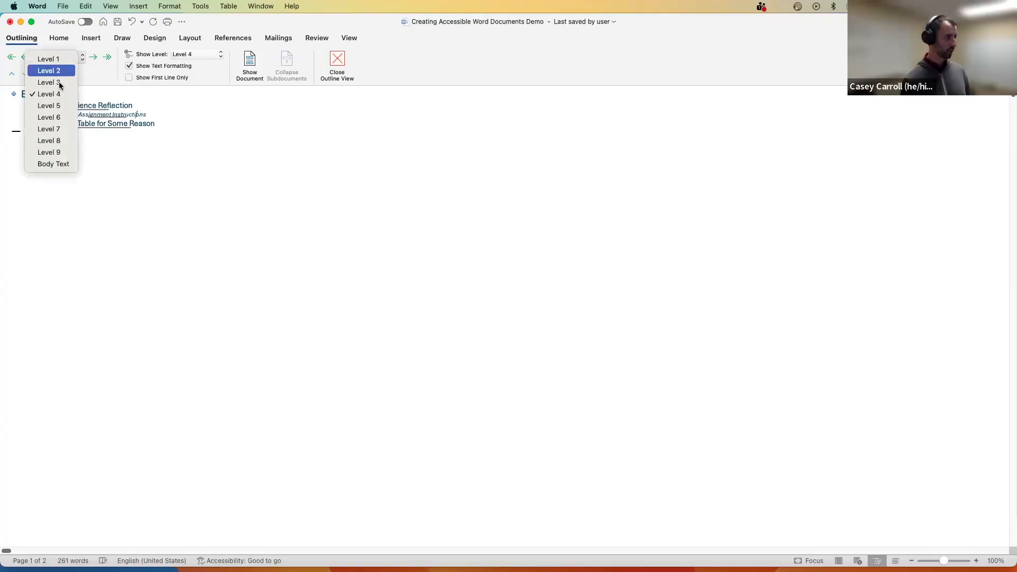
{"action": "left_click", "coordinate": [60, 82]}
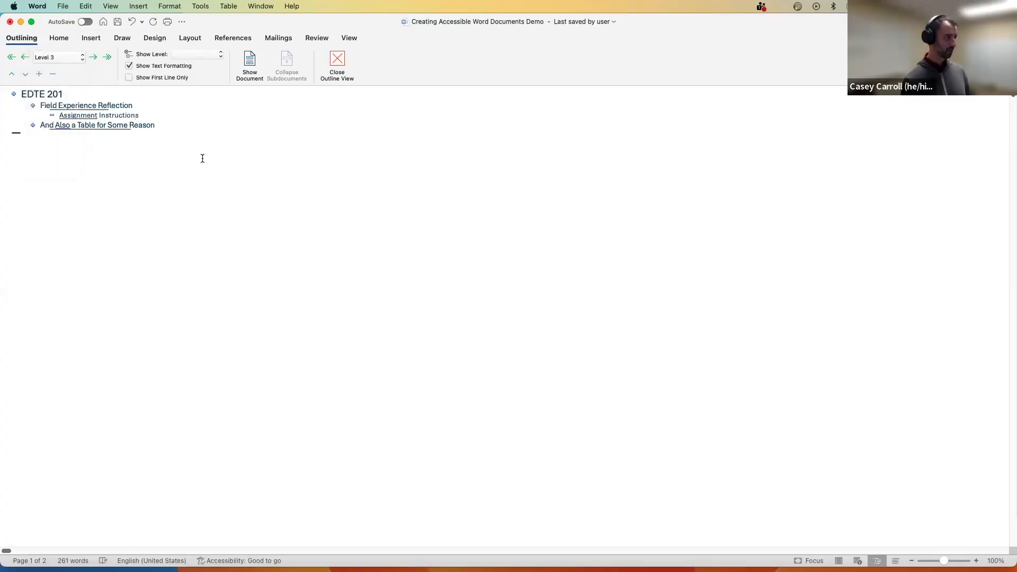
Show all outline levels and set every paragraph under "Assignment Instructions" through the Blackboard submission line to Body Text.
{"action": "left_click", "coordinate": [185, 55]}
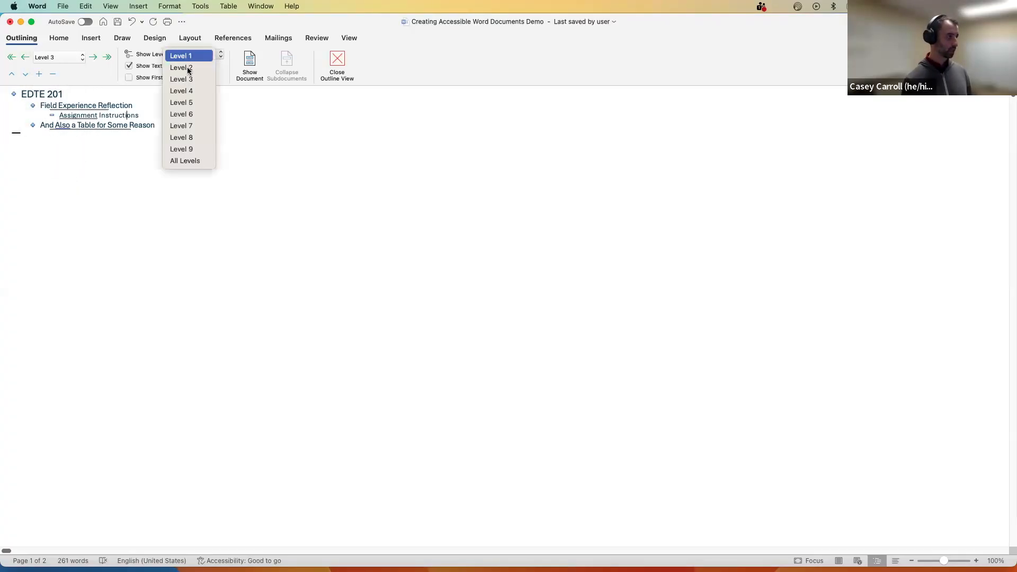
{"action": "left_click", "coordinate": [208, 162]}
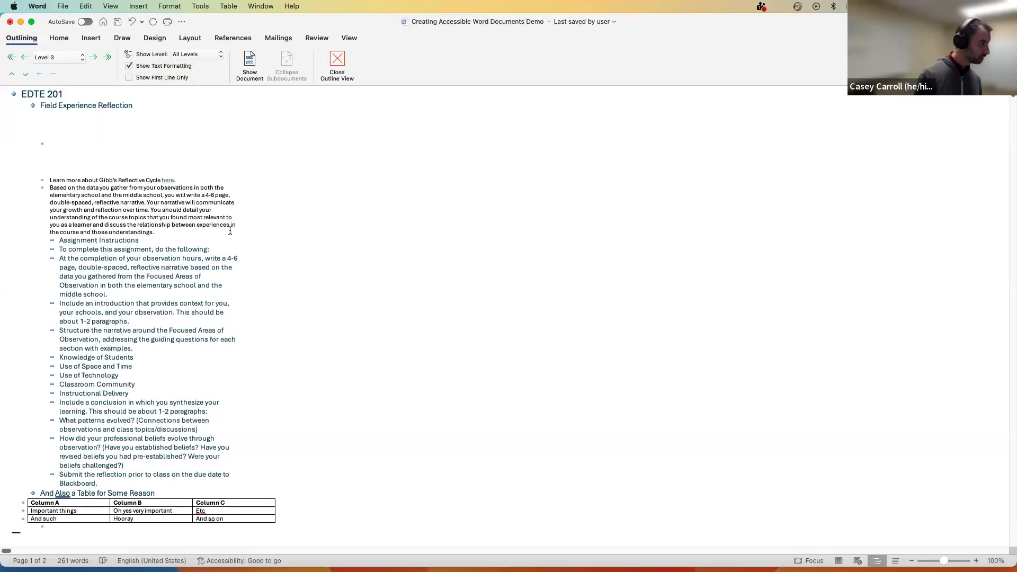
{"action": "left_click", "coordinate": [102, 259]}
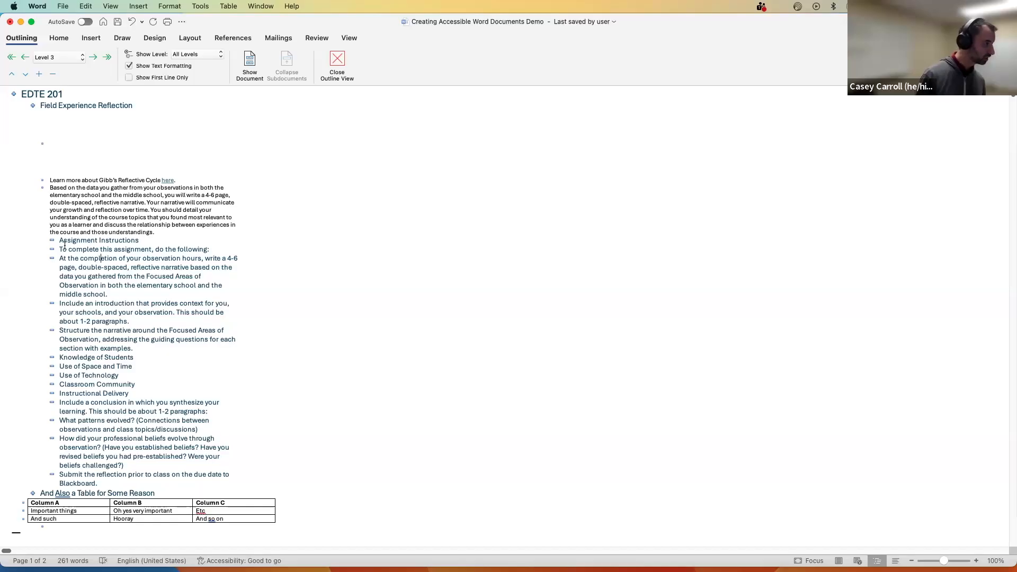
{"action": "left_click_drag", "start_coordinate": [60, 249], "coordinate": [127, 483]}
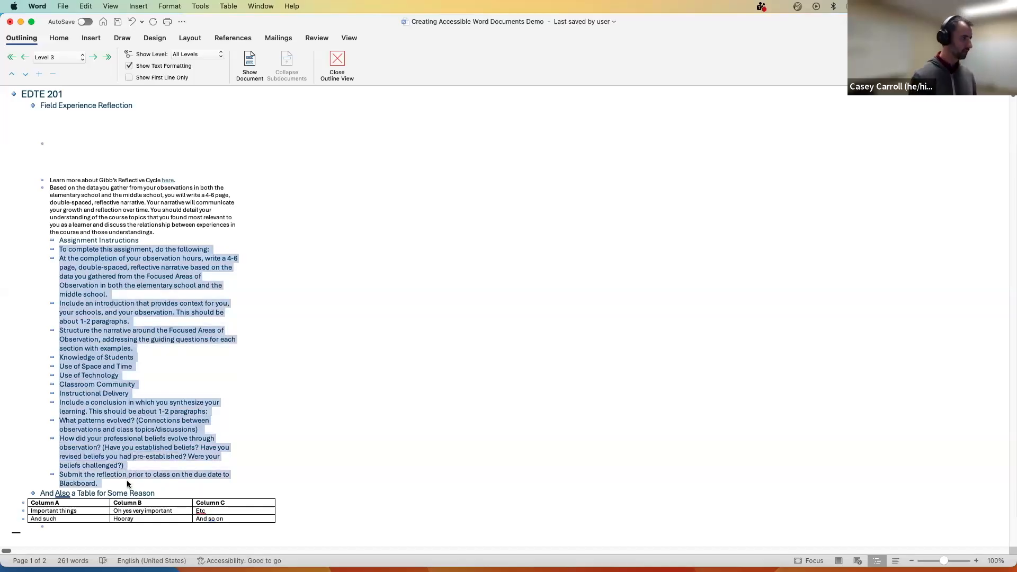
{"action": "left_click", "coordinate": [68, 57]}
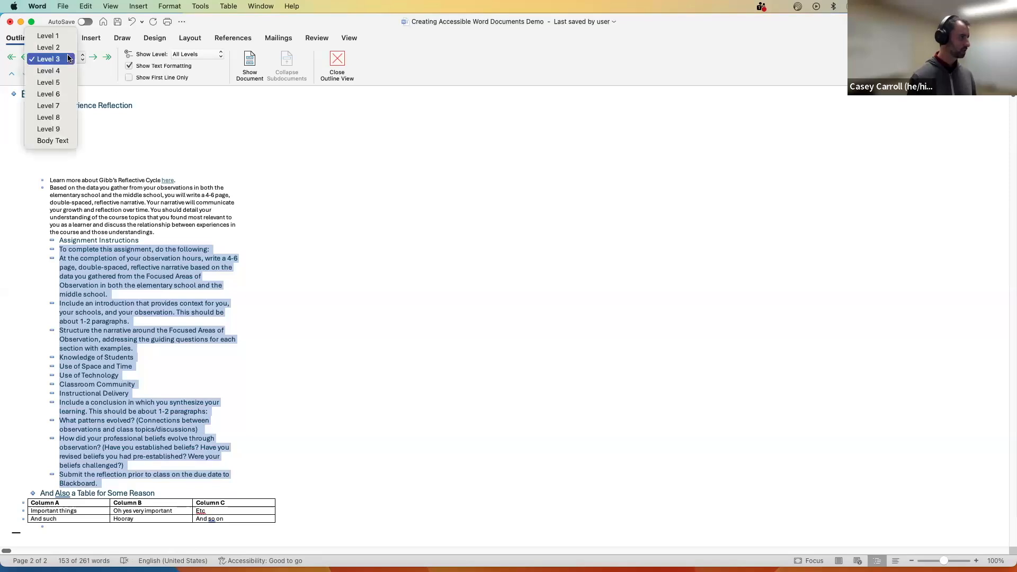
{"action": "left_click", "coordinate": [67, 141]}
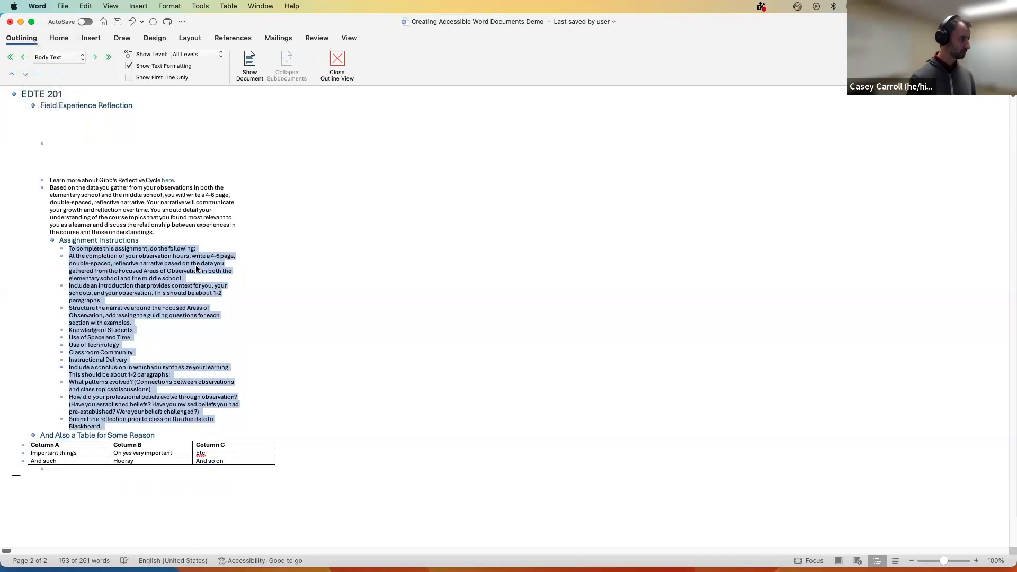
Close Outline view and check the "Assignment Instructions" section in the page layout with its text deselected.
{"action": "left_click", "coordinate": [337, 62]}
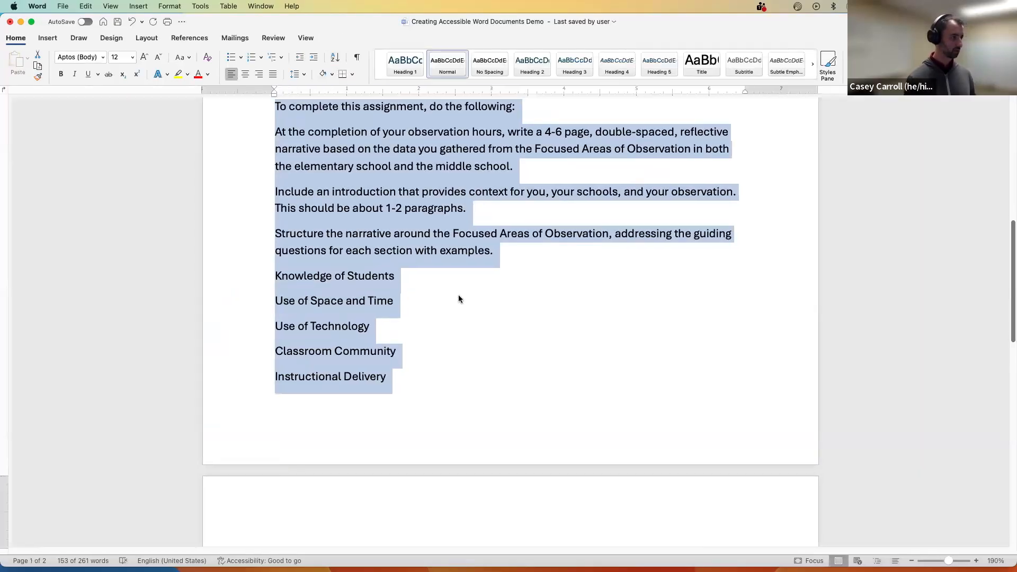
{"action": "scroll", "coordinate": [459, 299], "scroll_direction": "up", "scroll_amount": 3}
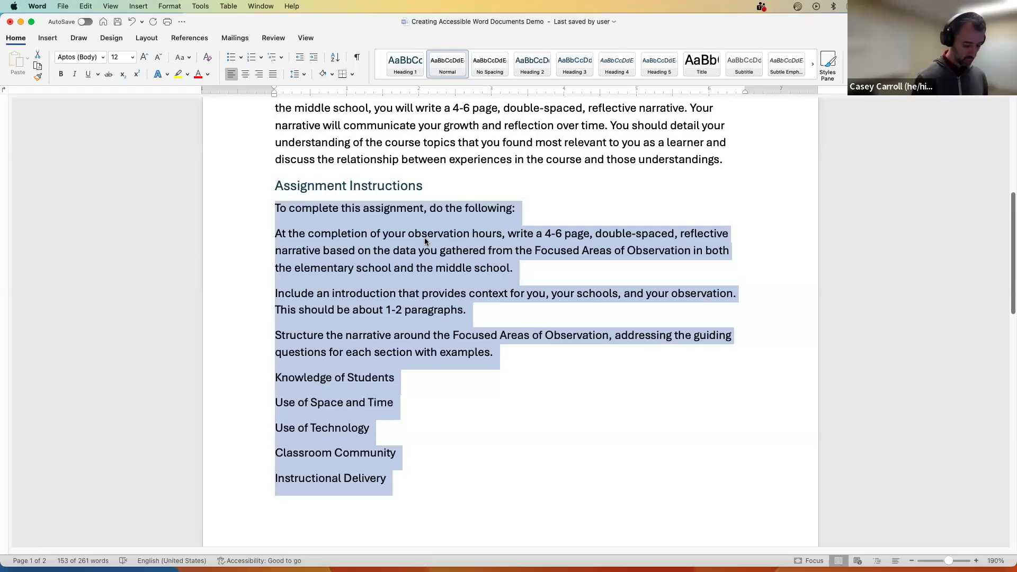
{"action": "left_click", "coordinate": [438, 215]}
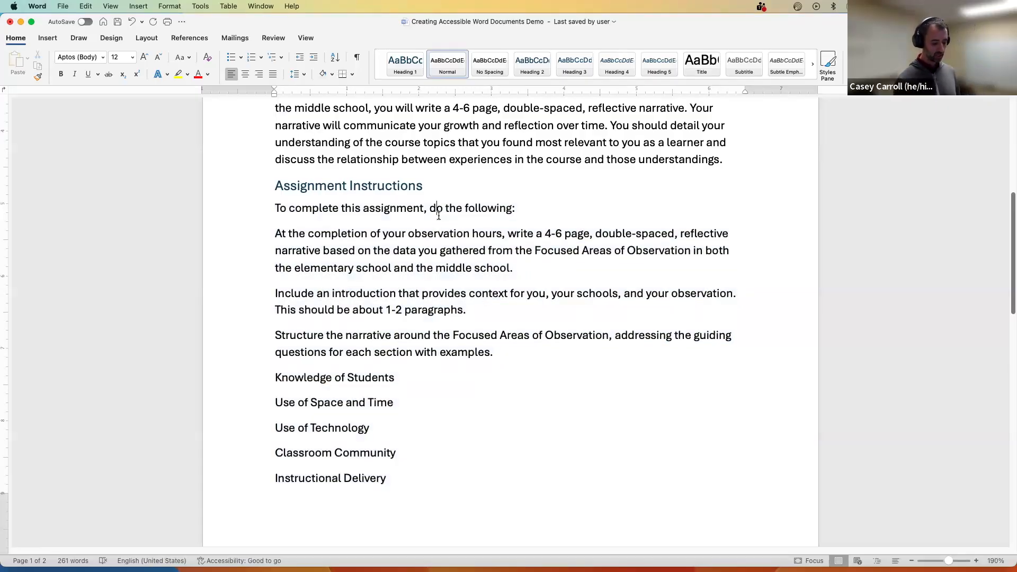
{"action": "scroll", "coordinate": [439, 215], "scroll_direction": "up", "scroll_amount": 3}
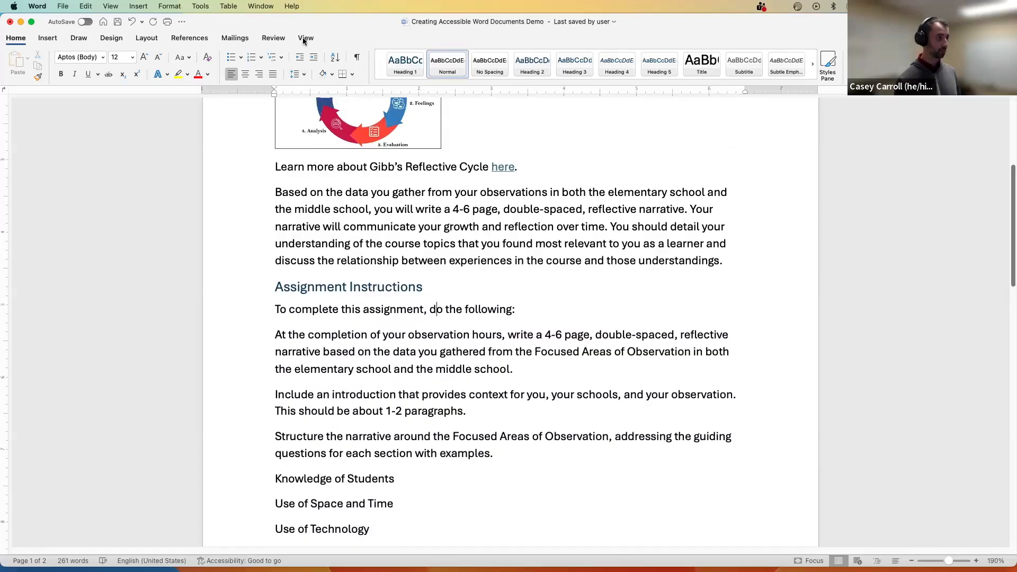
Turn on the Navigation Pane and have it list the document's headings instead of page thumbnails.
{"action": "left_click", "coordinate": [305, 38]}
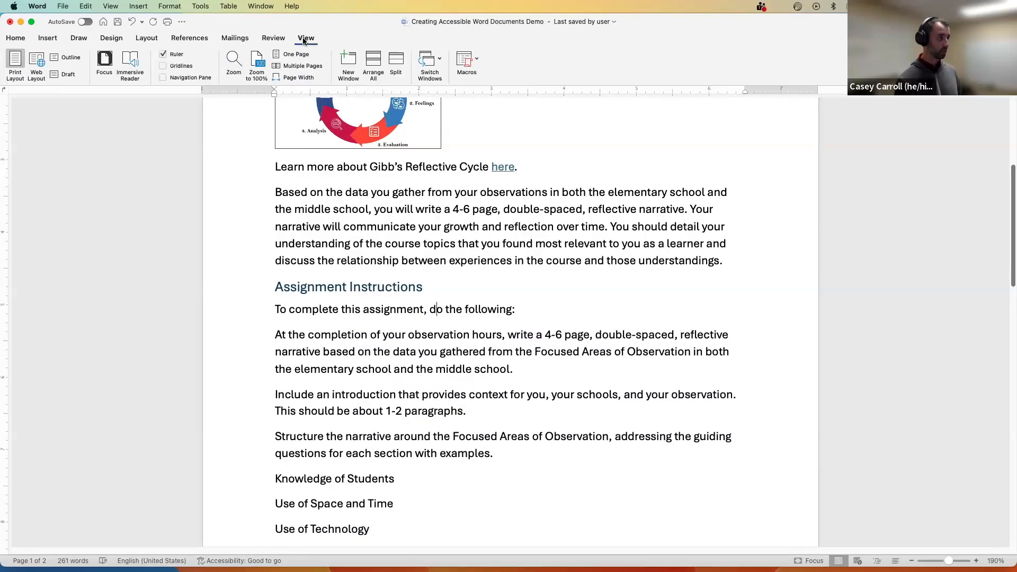
{"action": "left_click", "coordinate": [162, 78]}
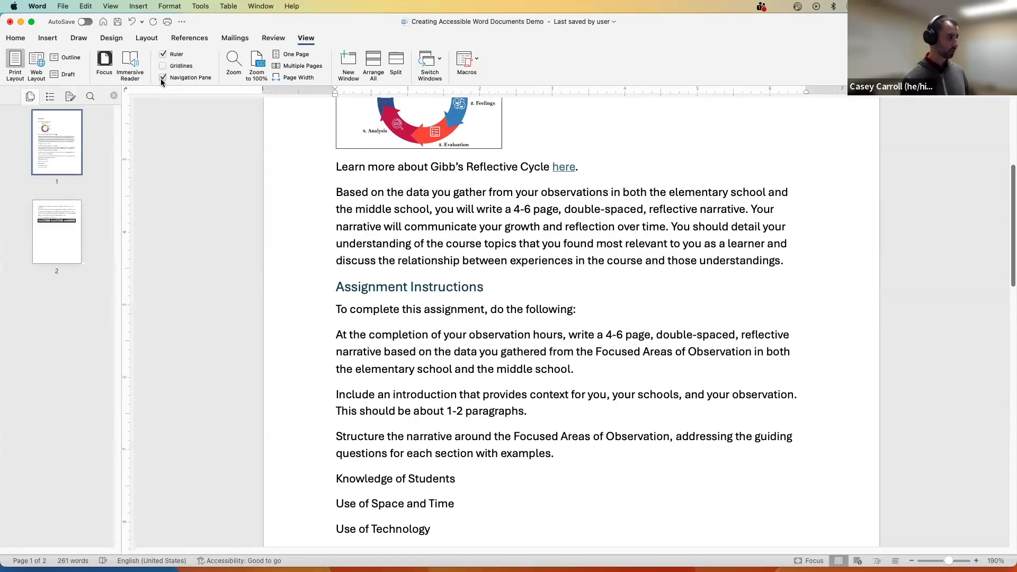
{"action": "left_click", "coordinate": [49, 98]}
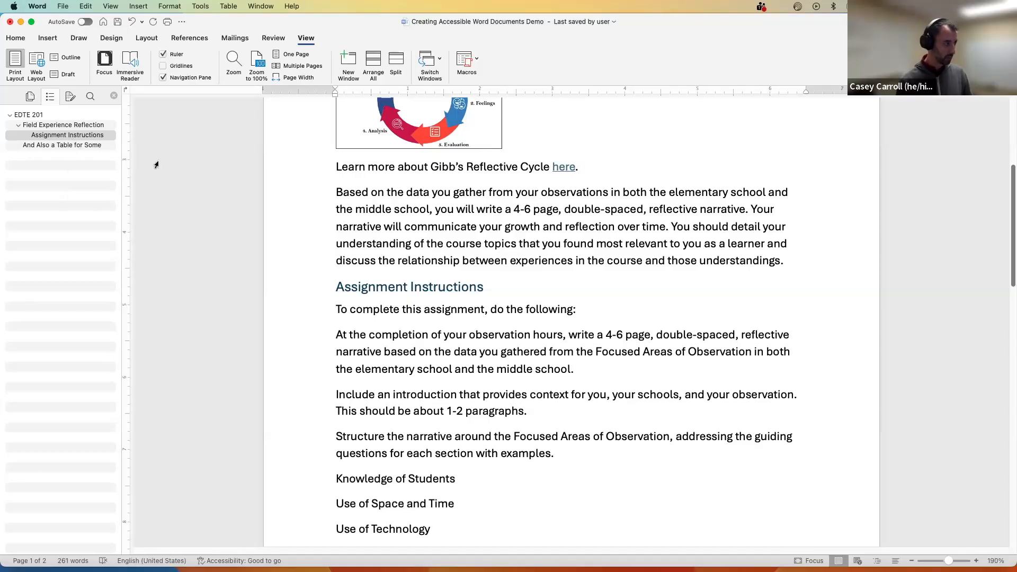
Close the Navigation Pane and look over the "Assignment Instructions" section down to the end of its page.
{"action": "left_click", "coordinate": [113, 97]}
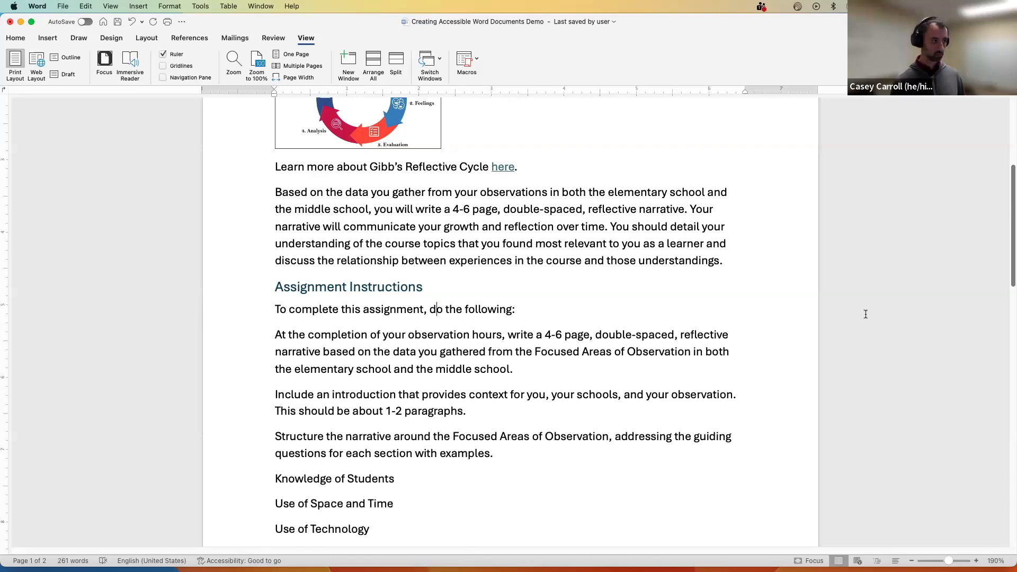
{"action": "scroll", "coordinate": [865, 314], "scroll_direction": "down", "scroll_amount": 2}
{"action": "scroll", "coordinate": [866, 314], "scroll_direction": "down", "scroll_amount": 1}
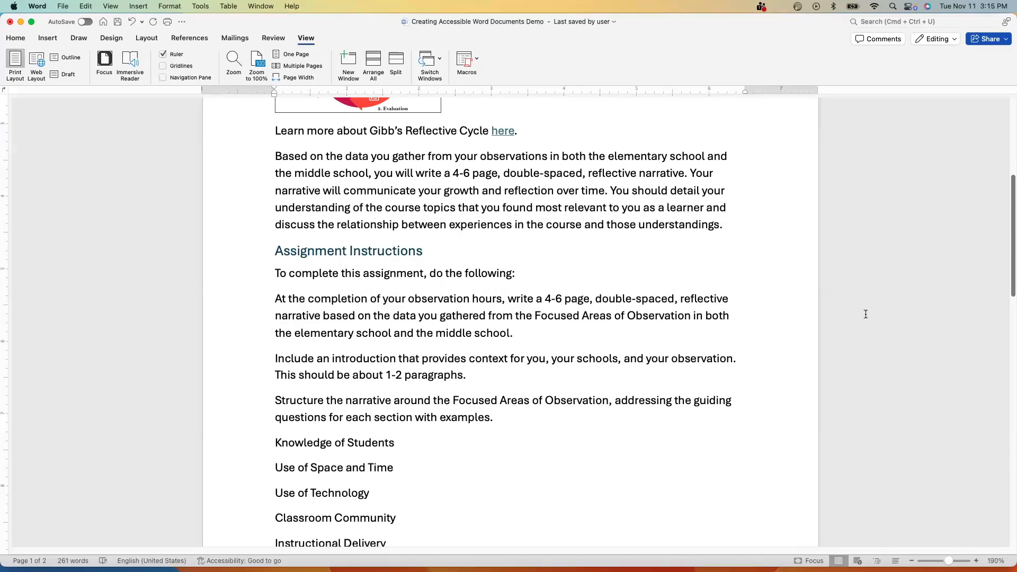
{"action": "scroll", "coordinate": [866, 314], "scroll_direction": "down", "scroll_amount": 2}
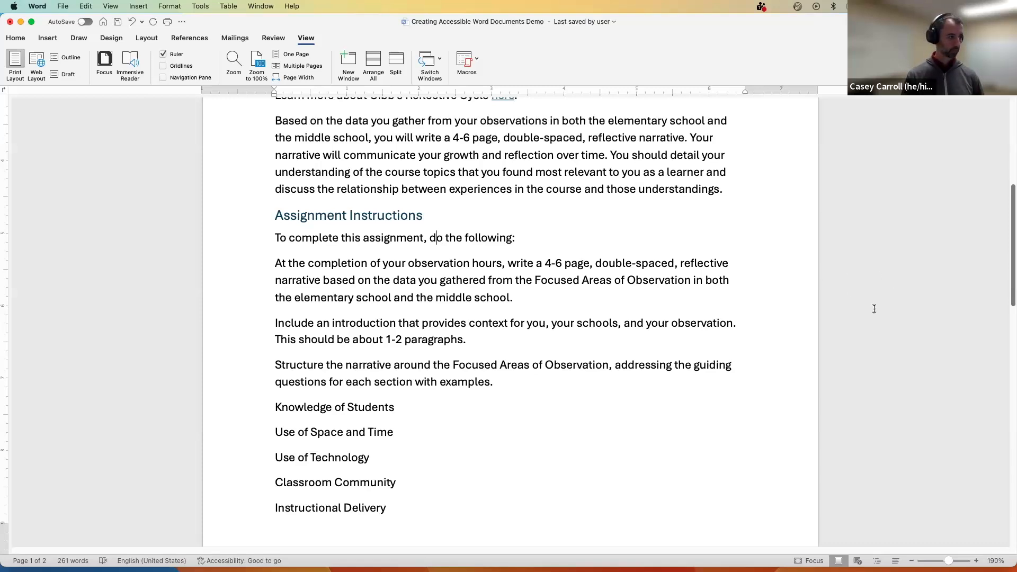
{"action": "scroll", "coordinate": [874, 309], "scroll_direction": "down", "scroll_amount": 5}
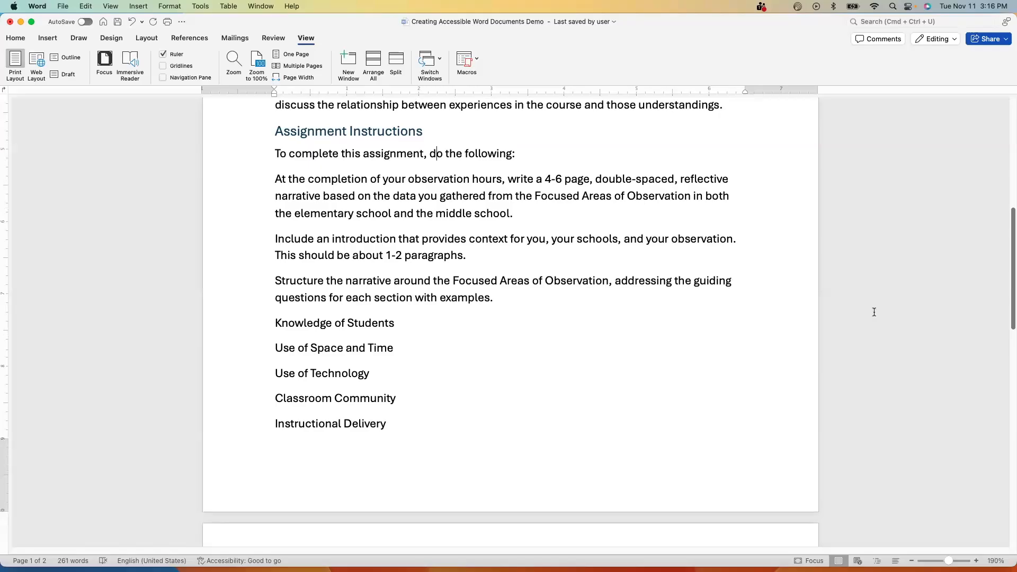
{"action": "scroll", "coordinate": [875, 312], "scroll_direction": "up", "scroll_amount": 10}
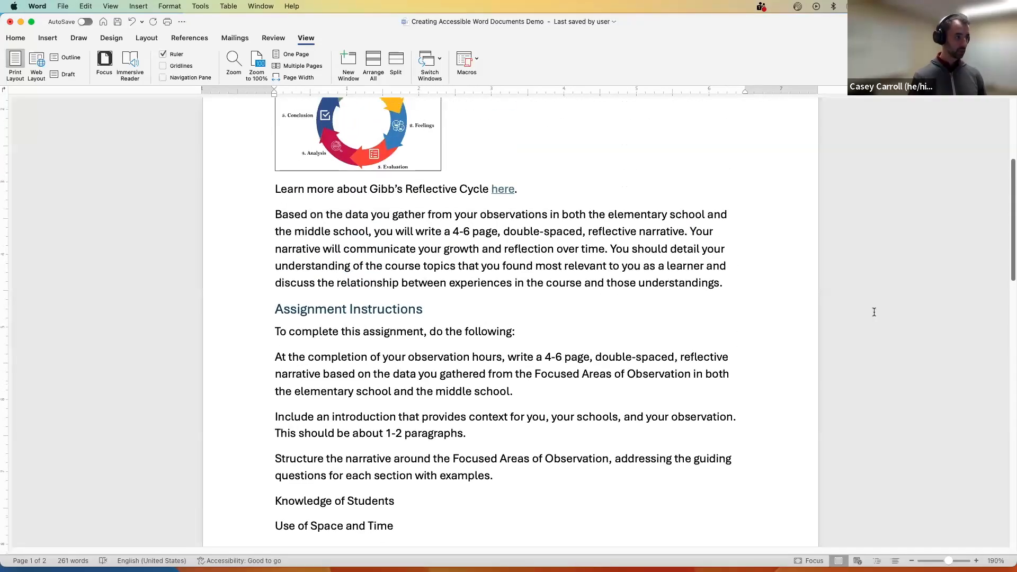
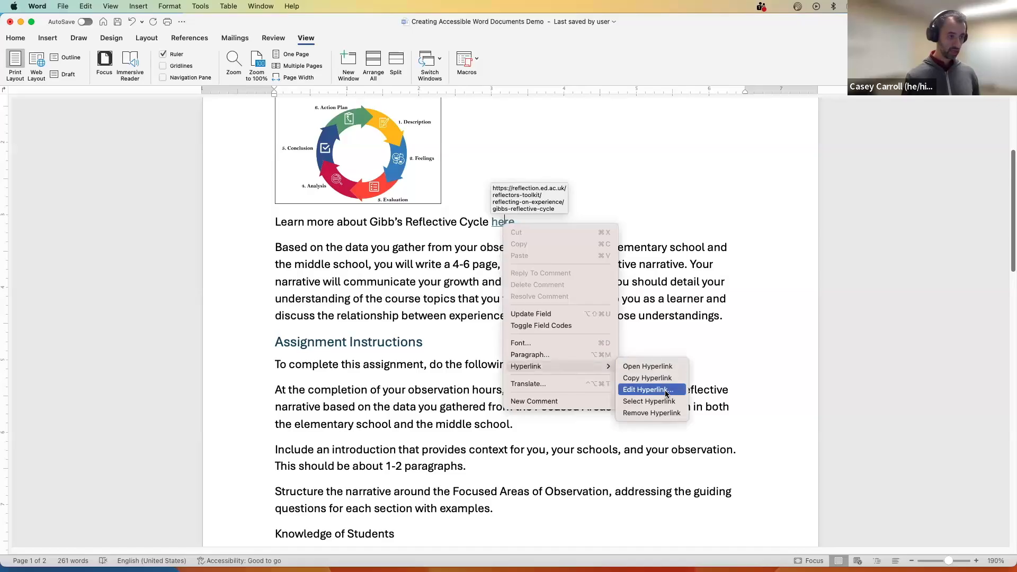
Change the display text of the "here" hyperlink to "Learn more about Gibb's Reflective Cycle".
{"action": "left_click", "coordinate": [658, 393]}
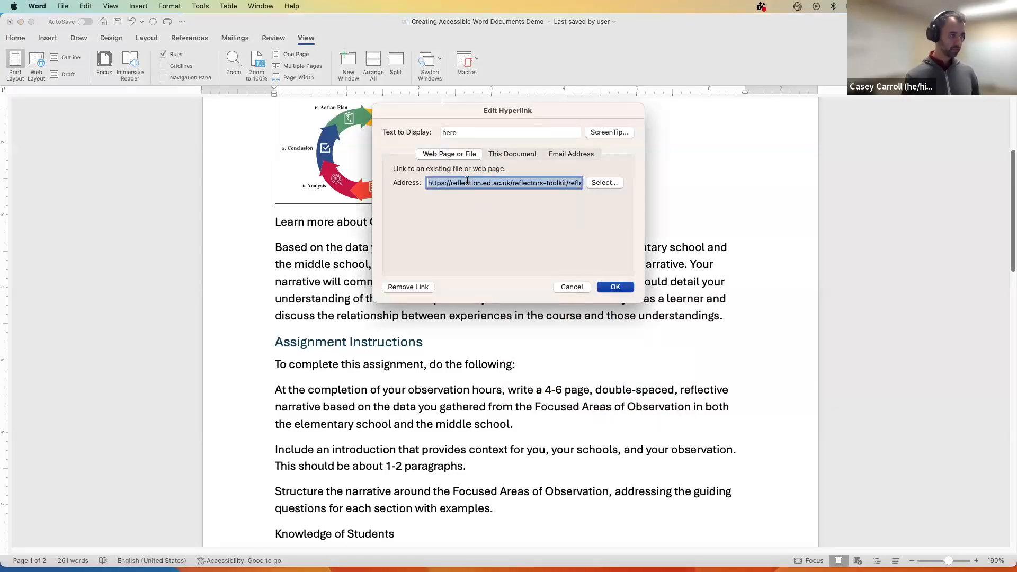
{"action": "left_click", "coordinate": [466, 133]}
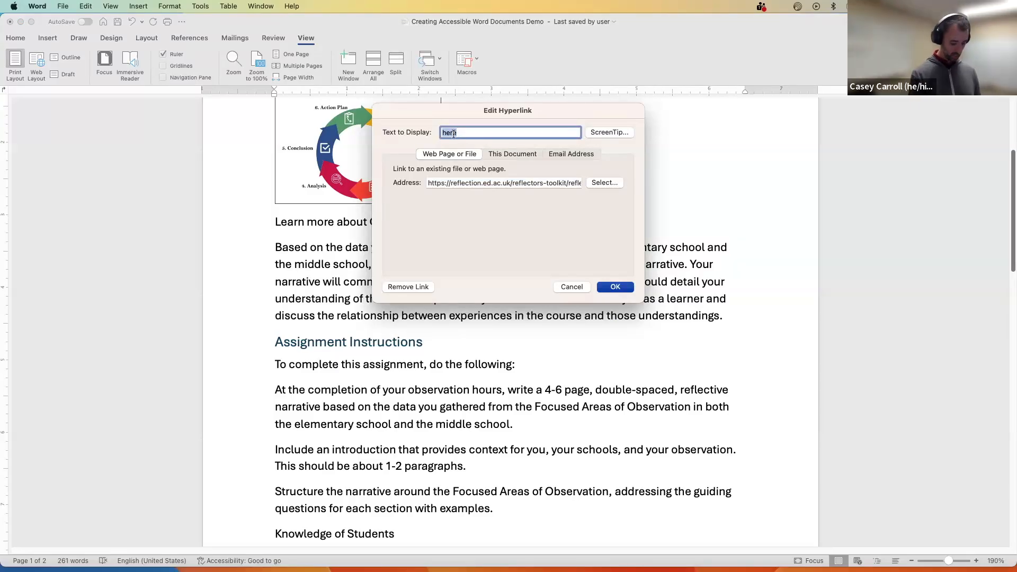
{"action": "type", "text": "Gibb'"}
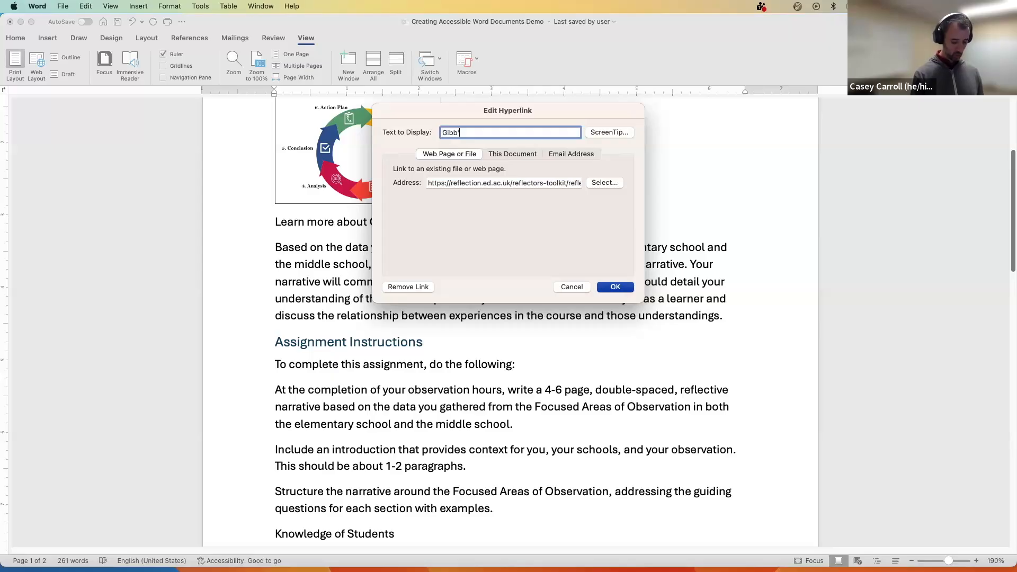
{"action": "type", "text": "s Reflective"}
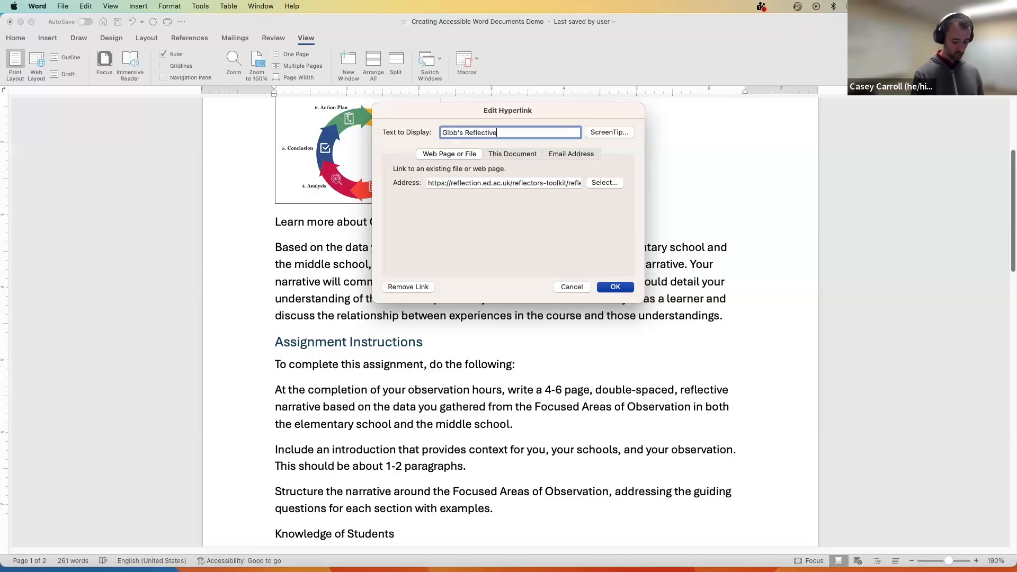
{"action": "type", "text": " Cycle"}
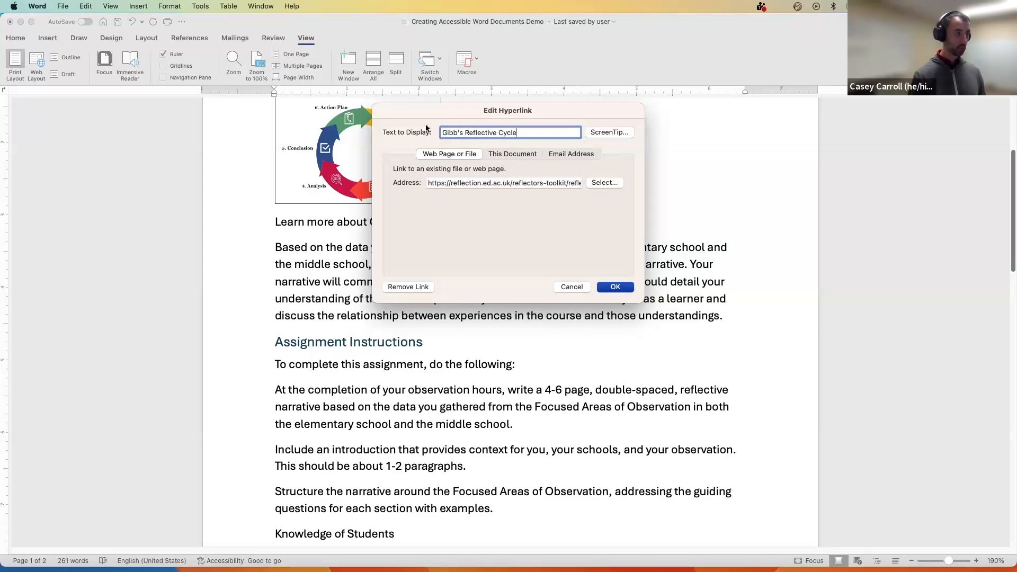
{"action": "left_click", "coordinate": [443, 132]}
{"action": "type", "text": "Learn more about"}
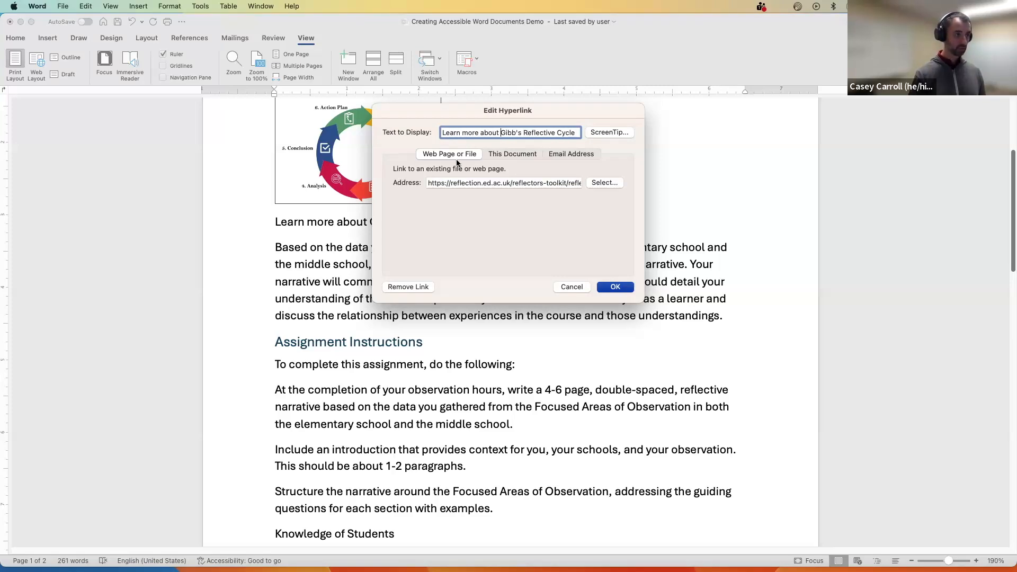
{"action": "left_click", "coordinate": [615, 287]}
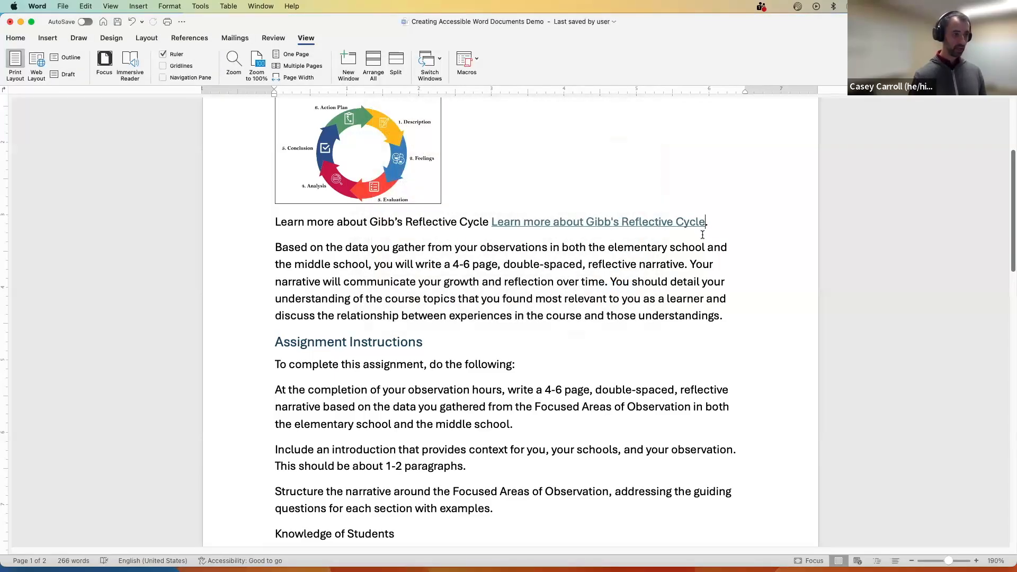
Delete the plain, unlinked text "Learn more about Gibb's Reflective Cycle" in front of the hyperlink.
{"action": "left_click_drag", "start_coordinate": [487, 224], "coordinate": [286, 225]}
{"action": "key", "text": "BackSpace"}
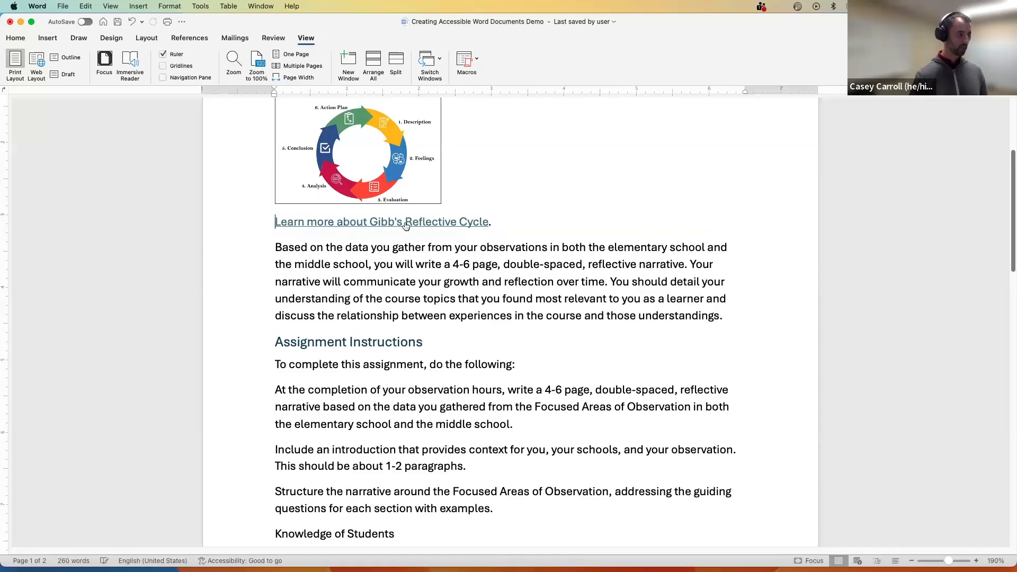
{"action": "left_click", "coordinate": [520, 221]}
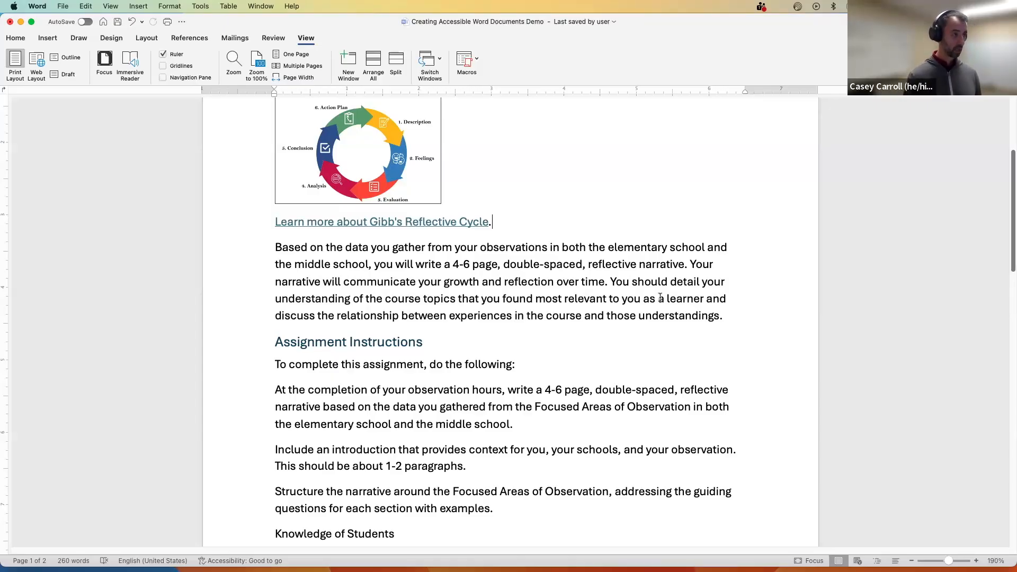
{"action": "scroll", "coordinate": [660, 294], "scroll_direction": "down", "scroll_amount": 5}
{"action": "scroll", "coordinate": [660, 294], "scroll_direction": "down", "scroll_amount": 3}
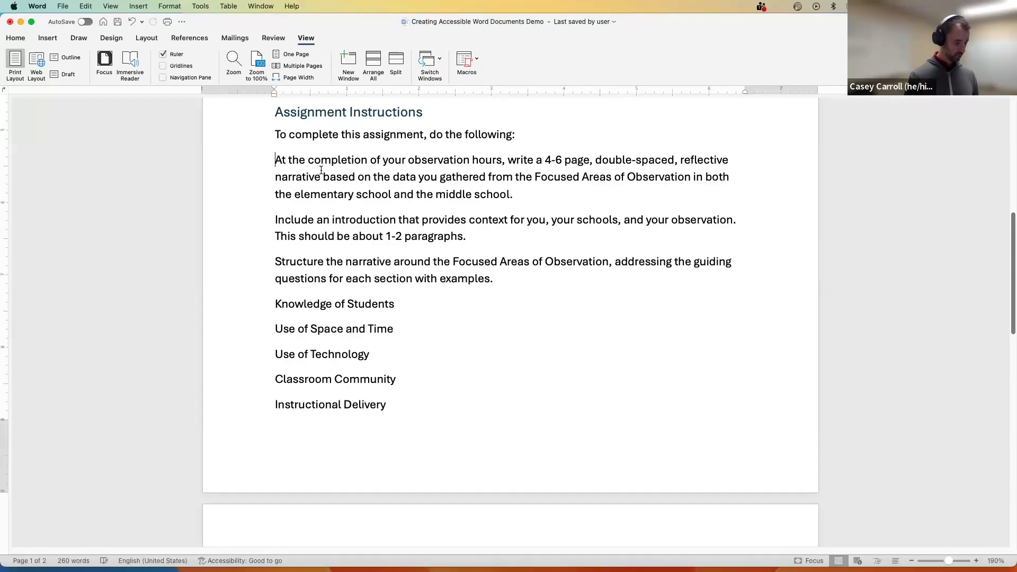
{"action": "key", "text": "Tab"}
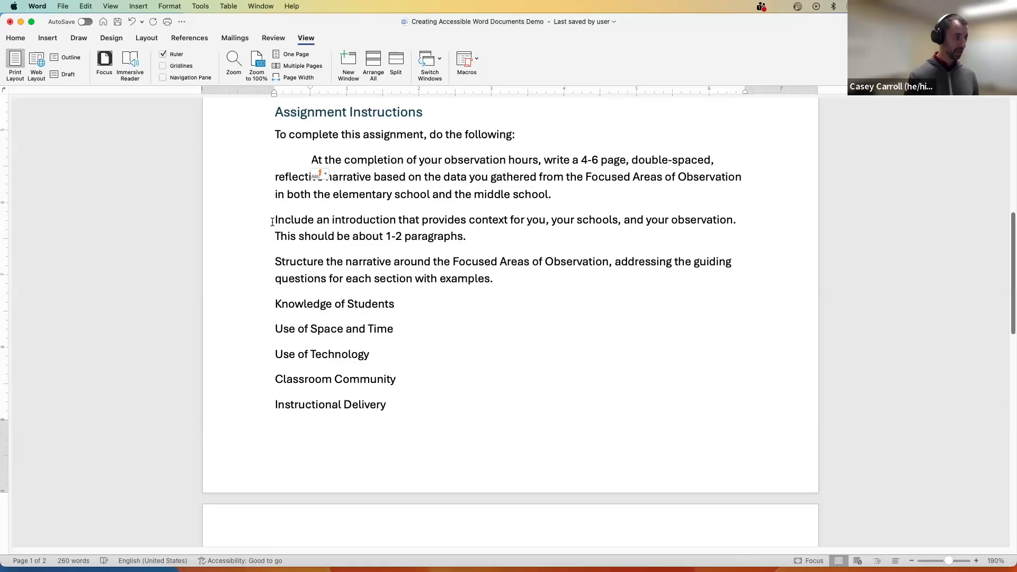
{"action": "key", "text": "Tab"}
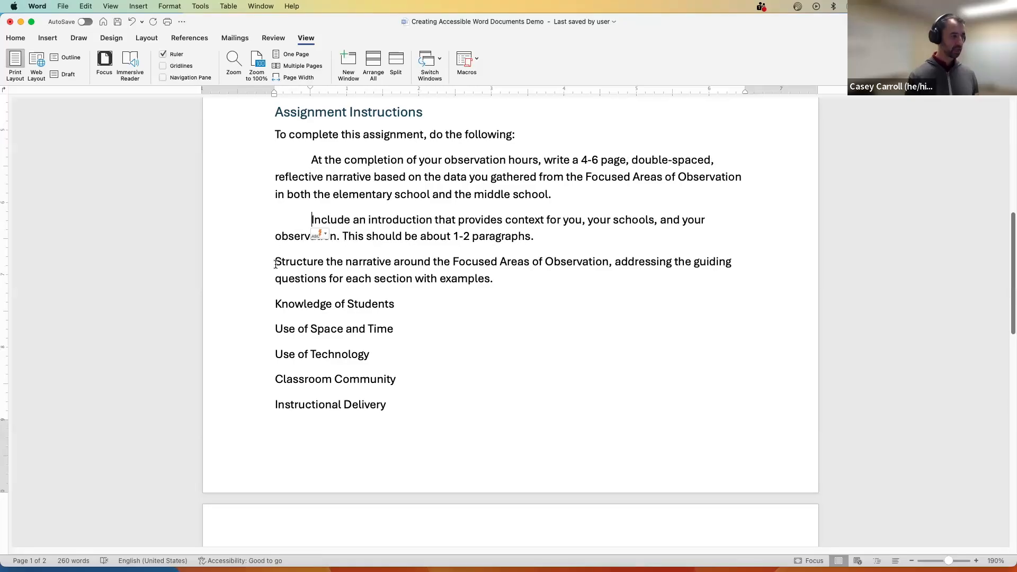
{"action": "key", "text": "BackSpace"}
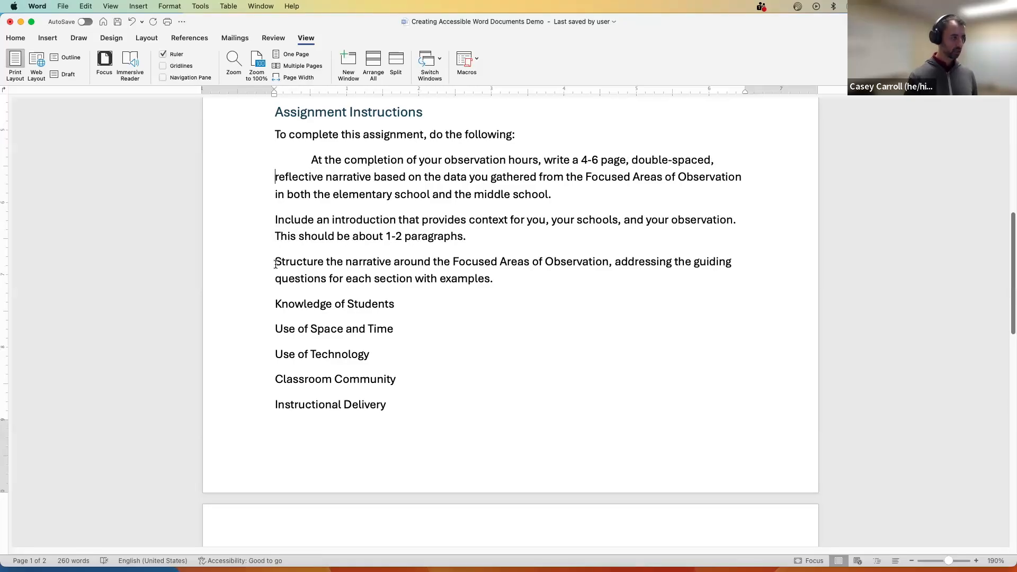
{"action": "key", "text": "BackSpace"}
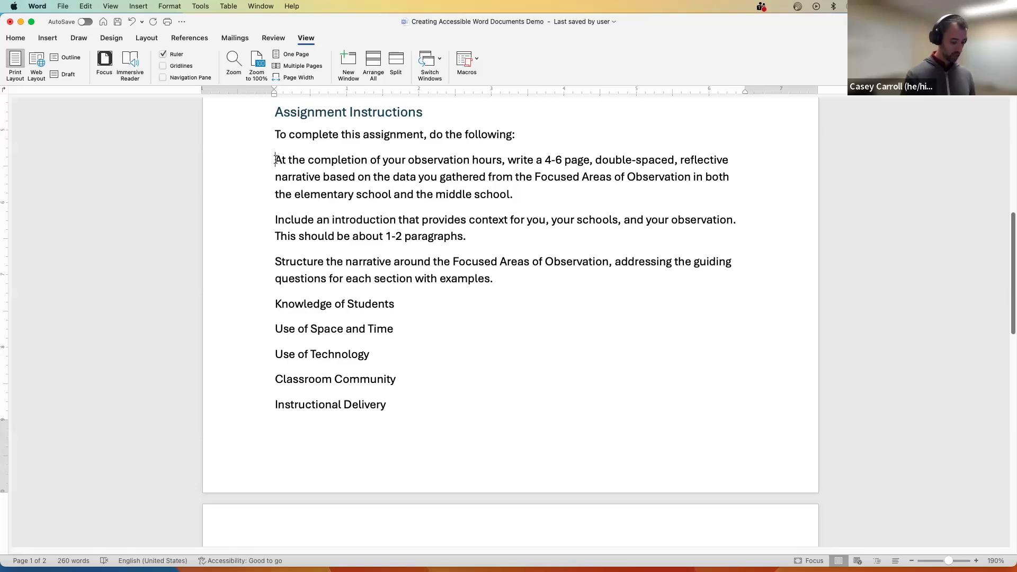
Format the three paragraphs after "To complete this assignment, do the following:" as a bulleted list, trying a numbered list before returning to bullets.
{"action": "left_click_drag", "start_coordinate": [275, 159], "coordinate": [546, 280]}
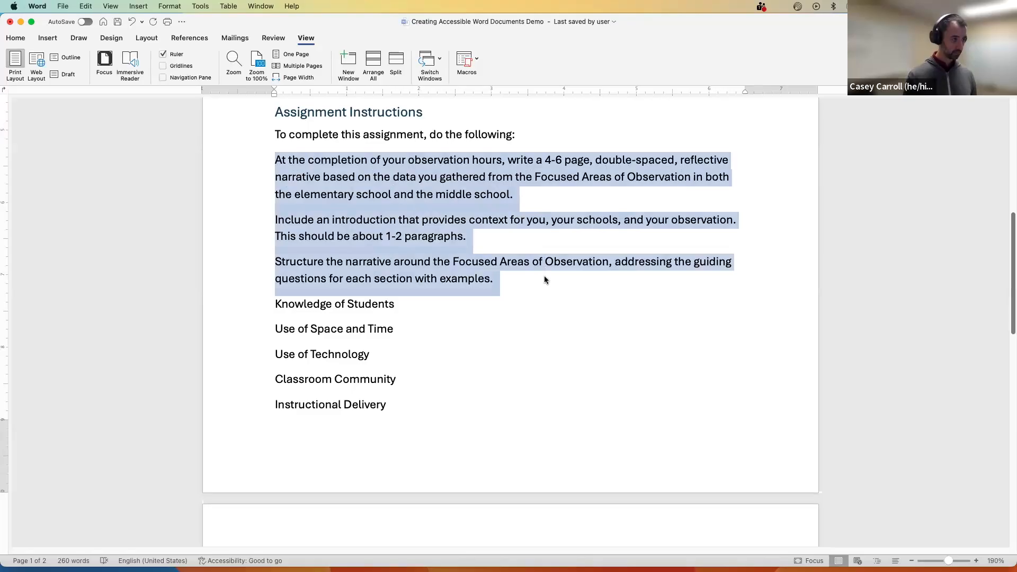
{"action": "left_click", "coordinate": [15, 38]}
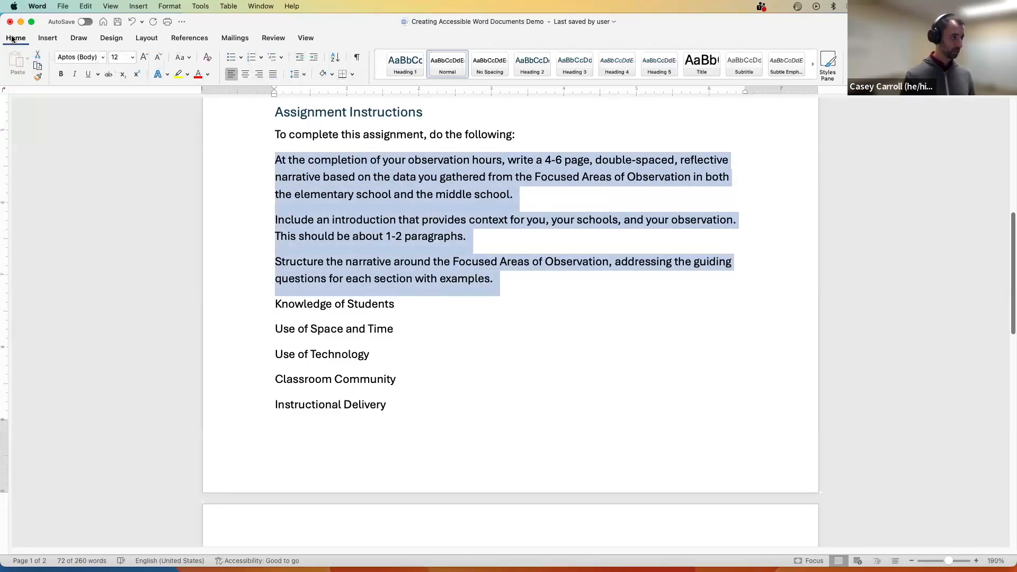
{"action": "left_click", "coordinate": [231, 58]}
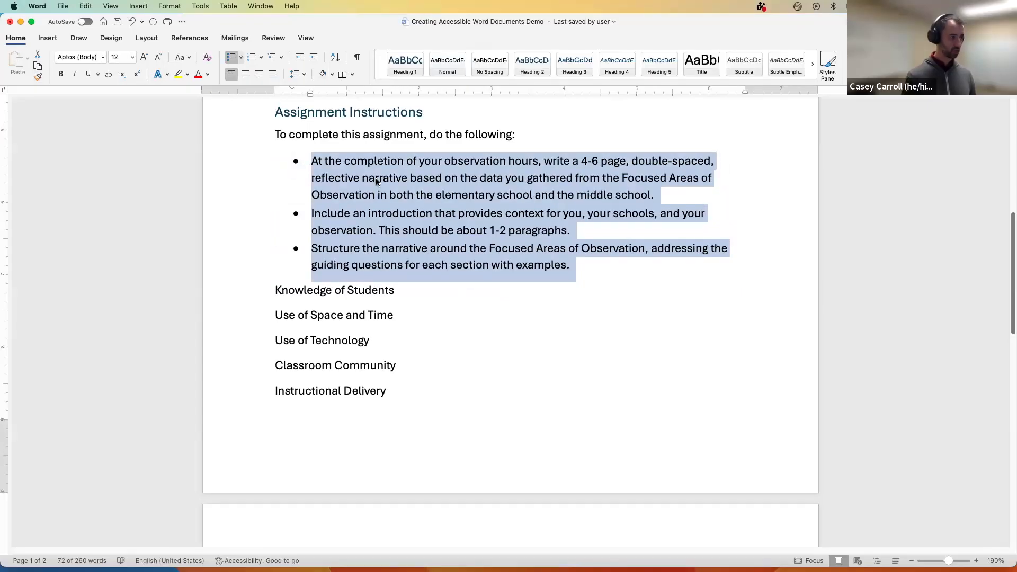
{"action": "left_click", "coordinate": [253, 58]}
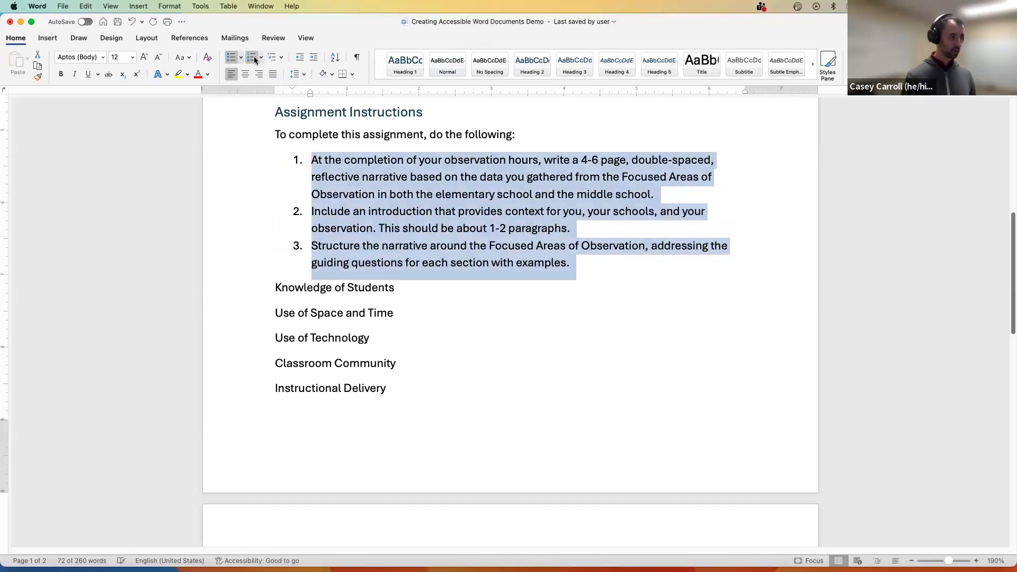
{"action": "left_click", "coordinate": [231, 57]}
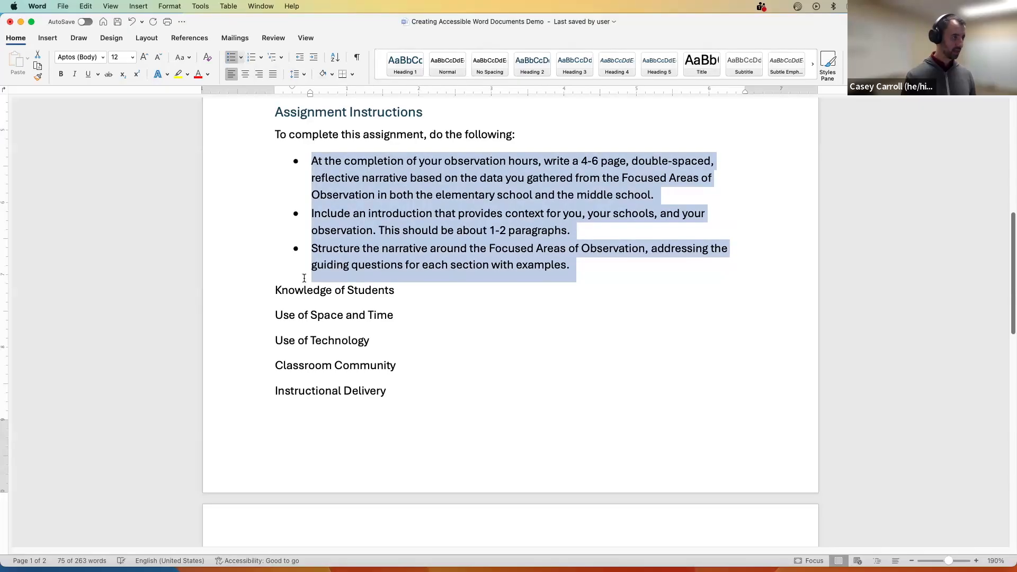
Turn the five lines from "Knowledge of Students" through "Instructional Delivery" into second-level bullets under the "Structure the narrative" item.
{"action": "left_click_drag", "start_coordinate": [276, 290], "coordinate": [398, 386]}
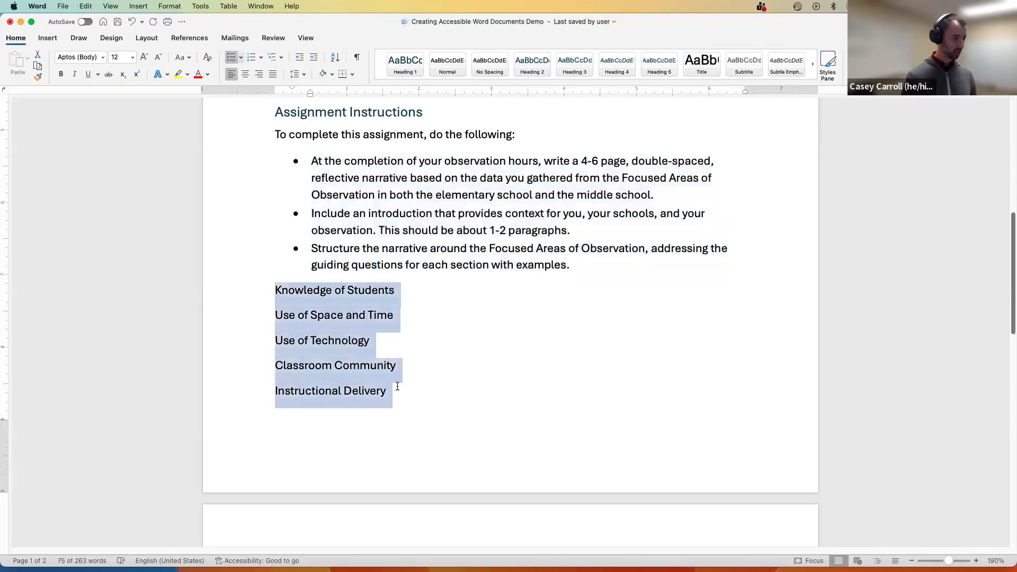
{"action": "left_click", "coordinate": [230, 61]}
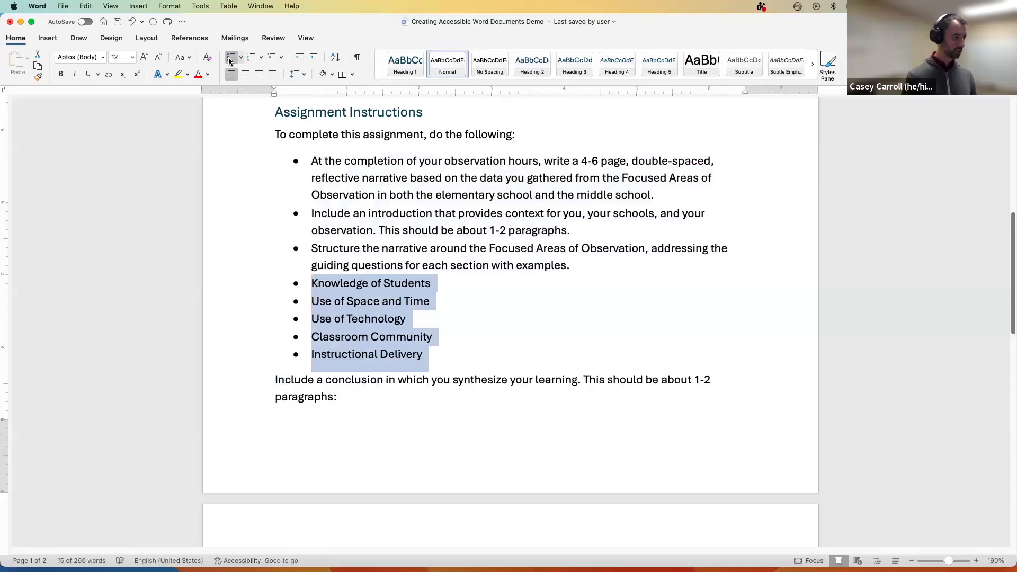
{"action": "key", "text": "Tab"}
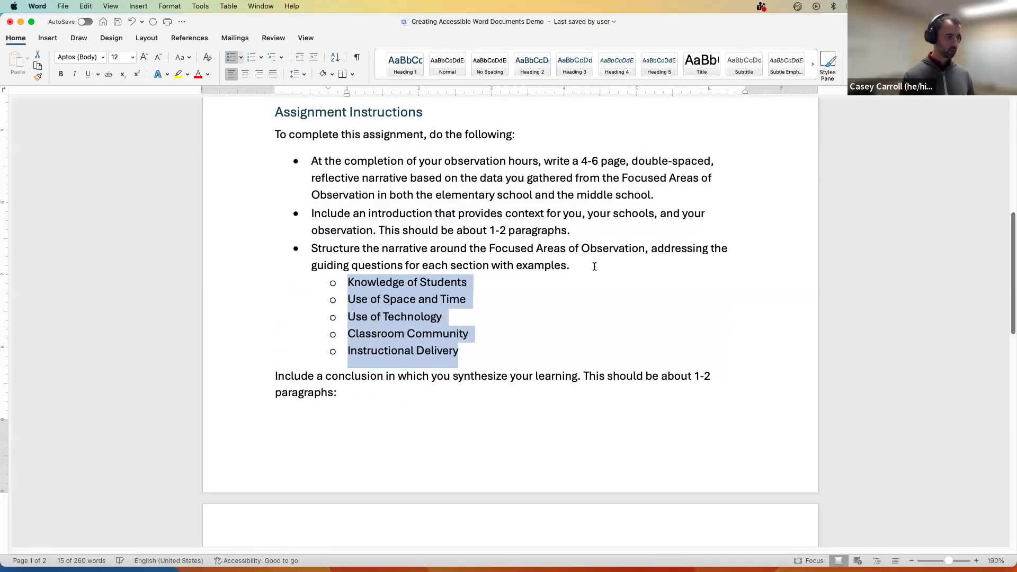
{"action": "left_click", "coordinate": [569, 269]}
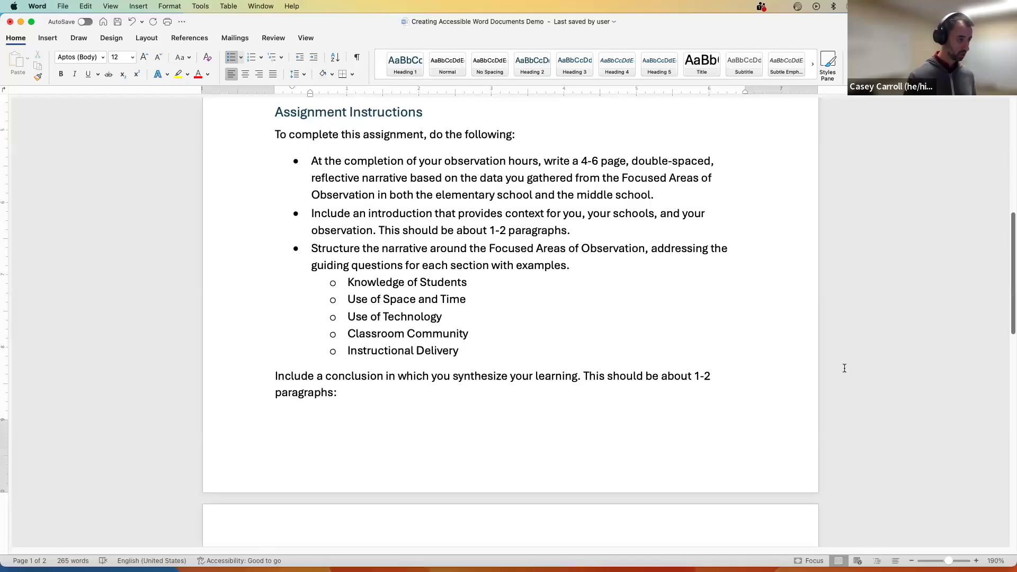
Make the "Include a conclusion in which you synthesize your learning" paragraph a first-level bullet in the instructions list.
{"action": "scroll", "coordinate": [681, 356], "scroll_direction": "down", "scroll_amount": 1}
{"action": "scroll", "coordinate": [681, 356], "scroll_direction": "down", "scroll_amount": 10}
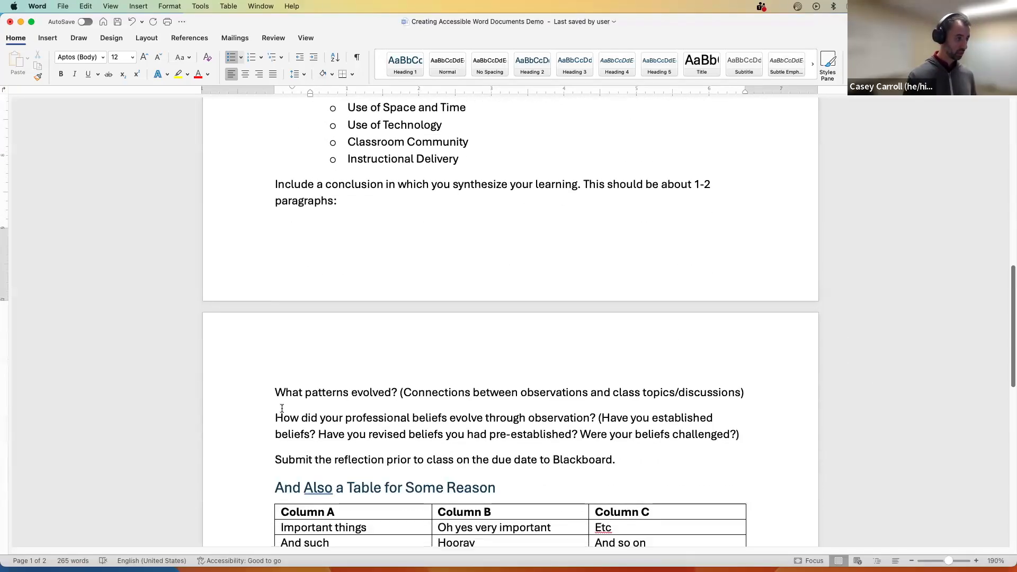
{"action": "scroll", "coordinate": [302, 298], "scroll_direction": "up", "scroll_amount": 7}
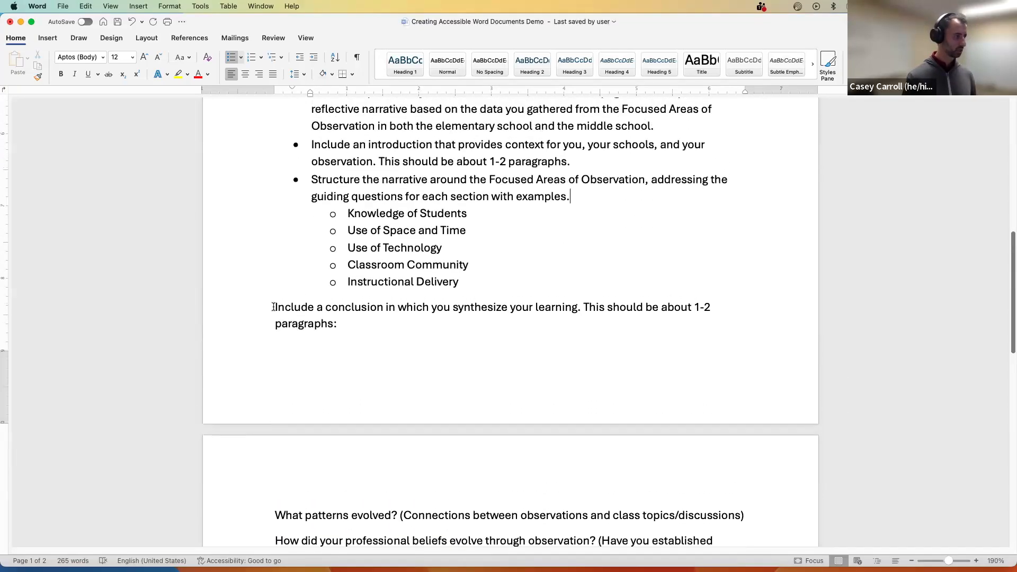
{"action": "left_click", "coordinate": [290, 308]}
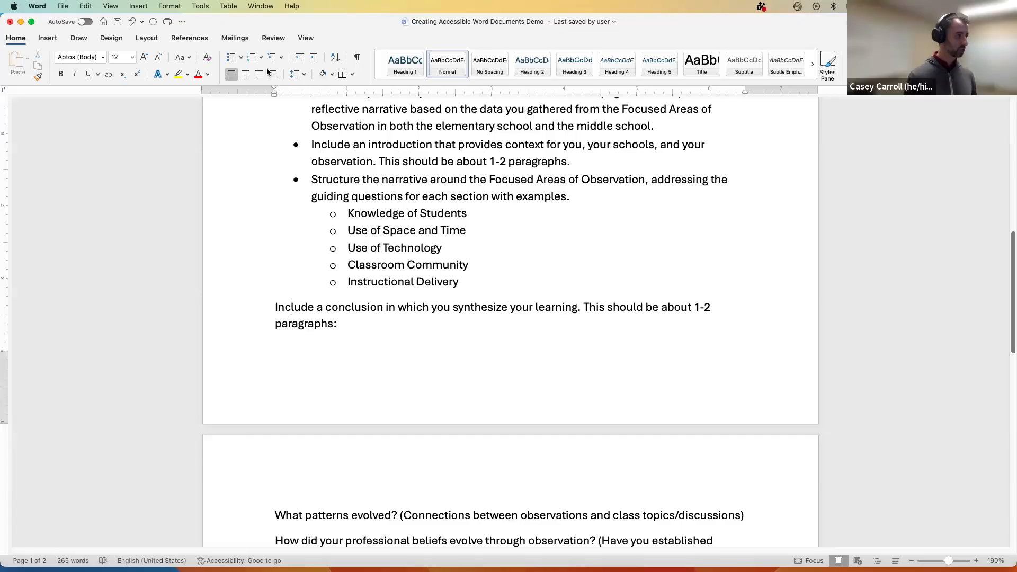
{"action": "left_click", "coordinate": [232, 57]}
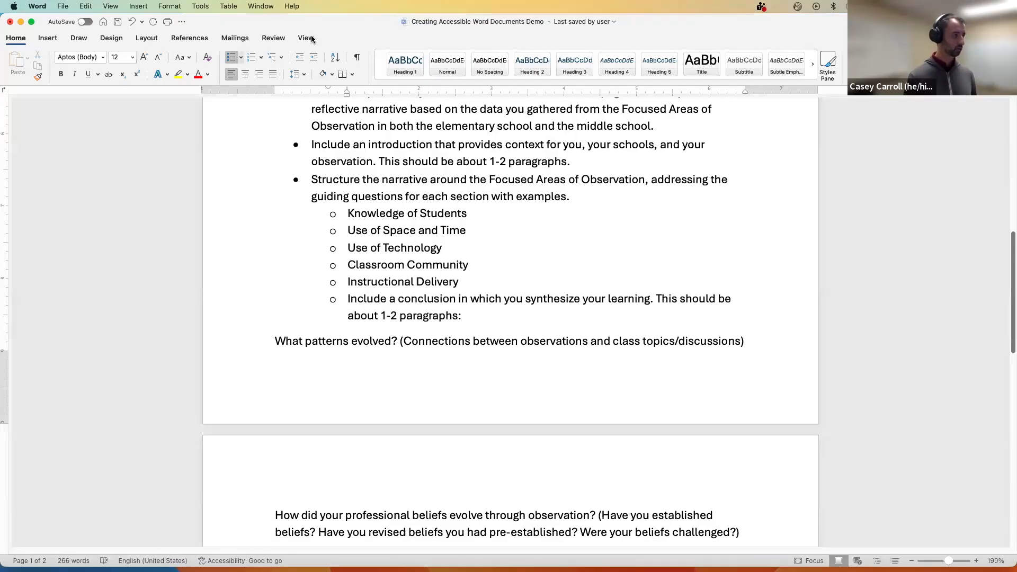
{"action": "left_click", "coordinate": [299, 57]}
Turn the paragraphs from "What patterns evolved?" through "Submit the reflection prior to class" into second-level bullets under the conclusion item.
{"action": "scroll", "coordinate": [344, 291], "scroll_direction": "down", "scroll_amount": 8}
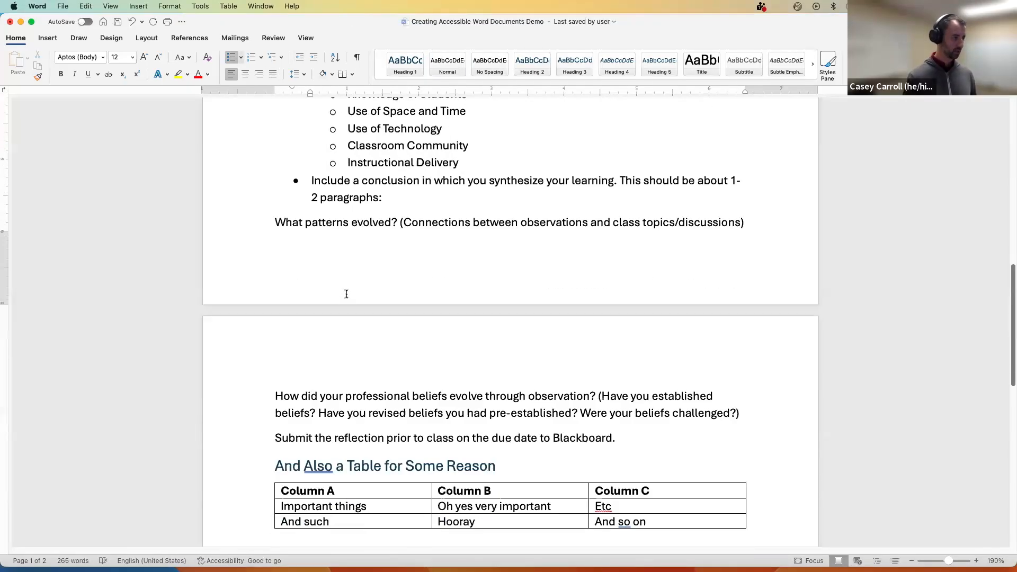
{"action": "left_click_drag", "start_coordinate": [275, 195], "coordinate": [471, 413]}
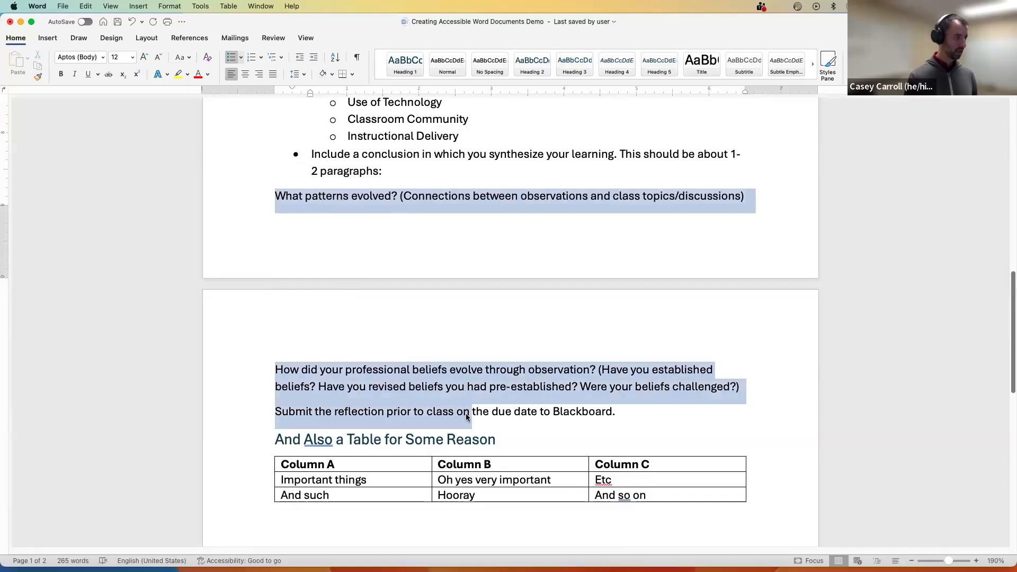
{"action": "left_click", "coordinate": [231, 58]}
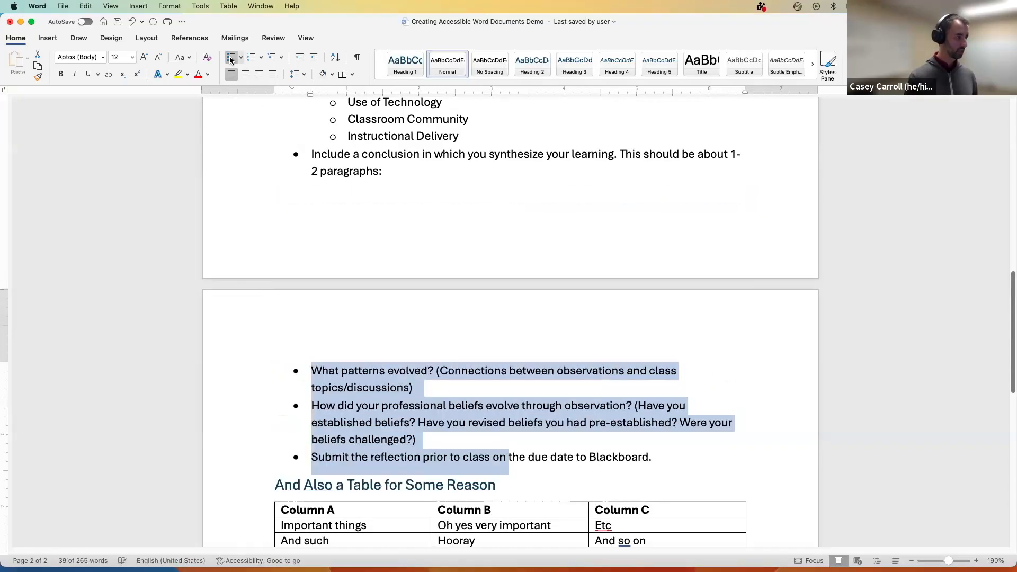
{"action": "left_click", "coordinate": [313, 58]}
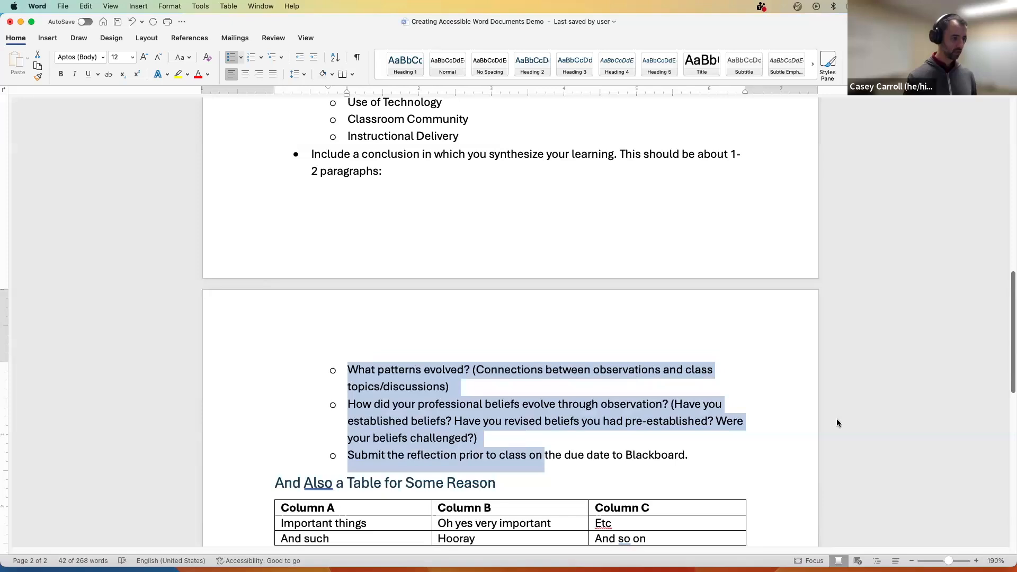
Step through the cells of the table under "And Also a Table for Some Reason" from Column A to check their reading order.
{"action": "scroll", "coordinate": [837, 419], "scroll_direction": "down", "scroll_amount": 10}
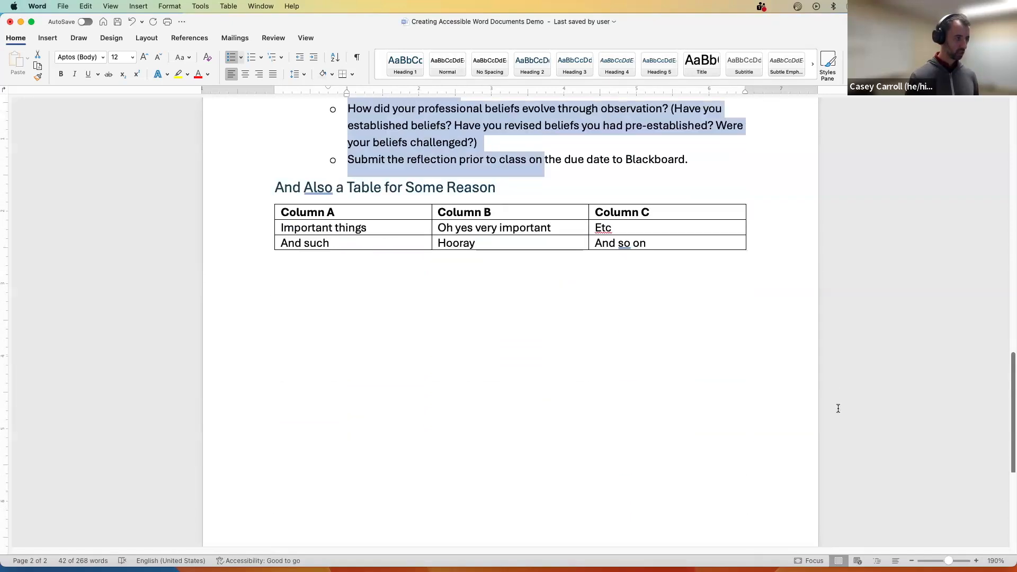
{"action": "scroll", "coordinate": [838, 408], "scroll_direction": "down", "scroll_amount": 1}
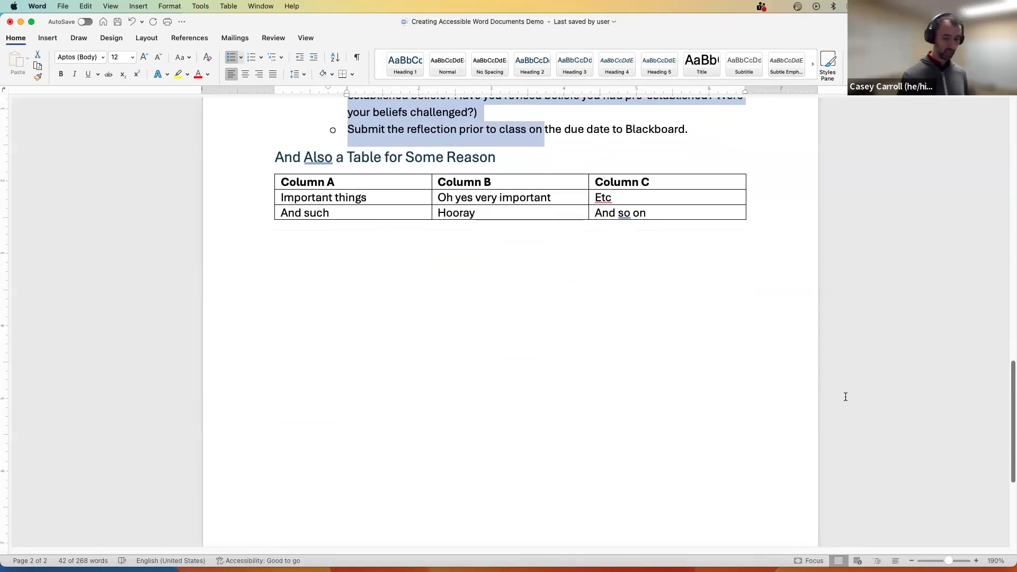
{"action": "left_click", "coordinate": [416, 157]}
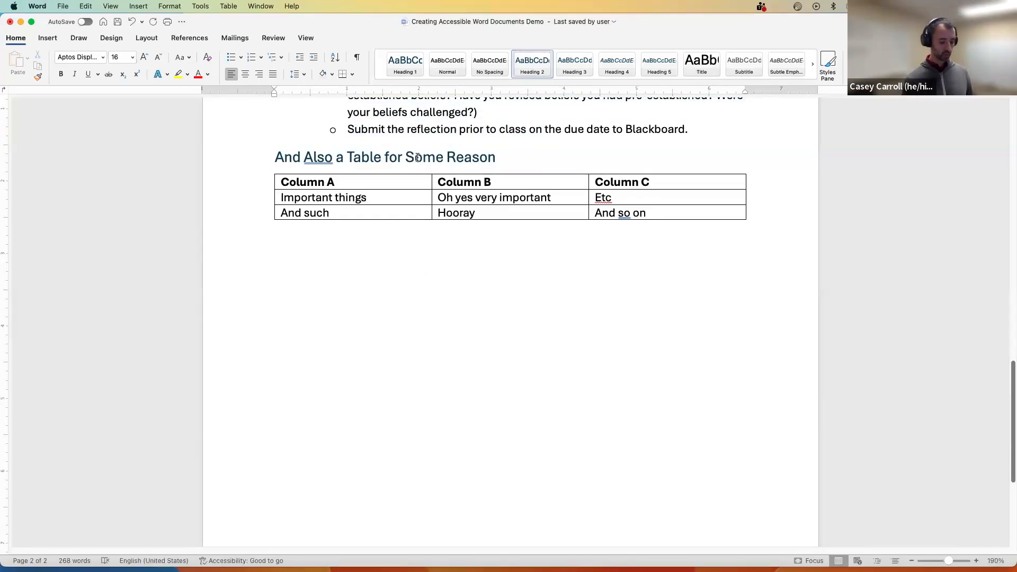
{"action": "left_click", "coordinate": [387, 184]}
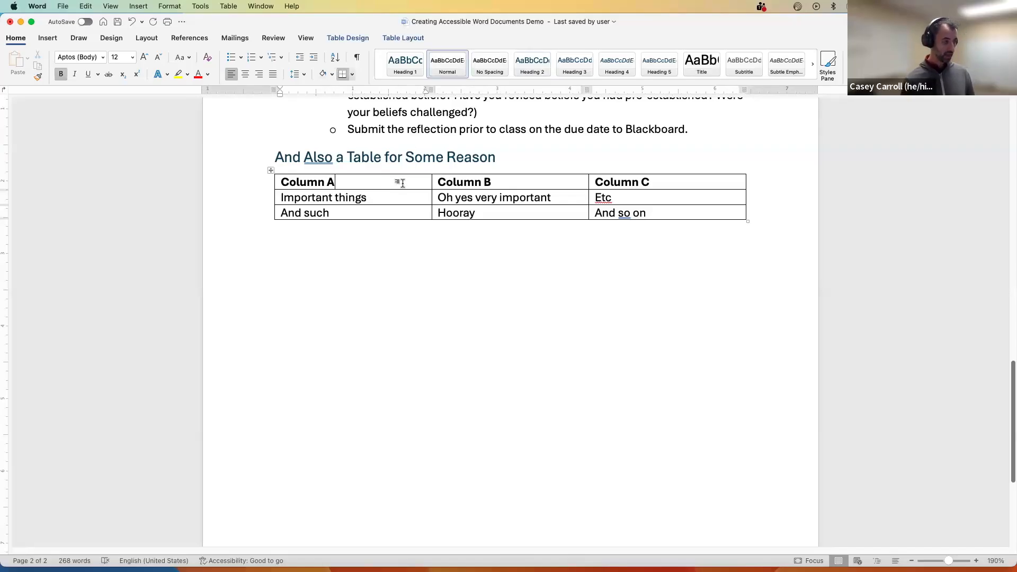
{"action": "left_click", "coordinate": [364, 182]}
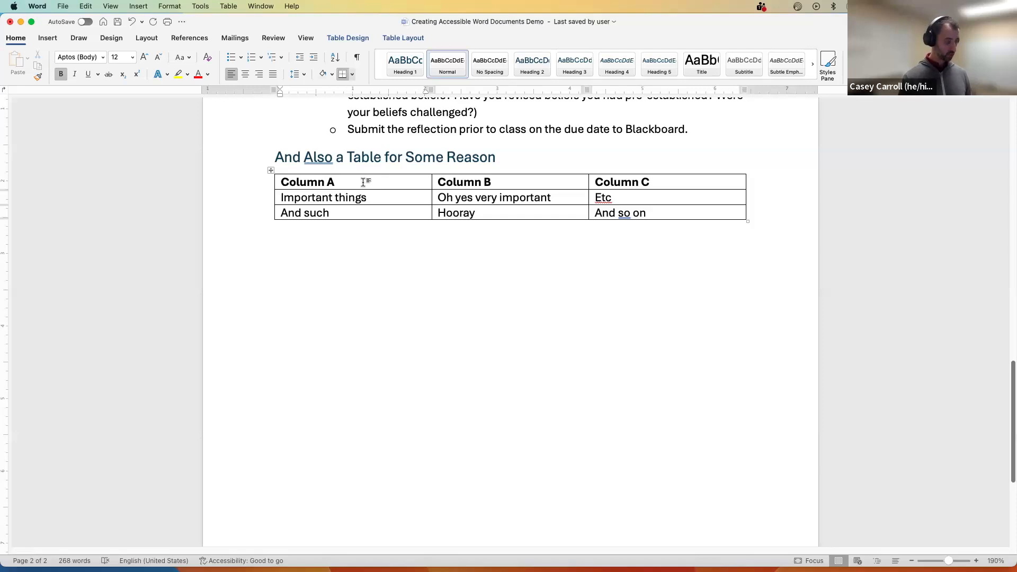
{"action": "key", "text": "Tab"}
{"action": "key", "text": "Tab"}
{"action": "key", "text": "Tab"}
{"action": "key", "text": "Tab"}
{"action": "key", "text": "Tab"}
{"action": "key", "text": "Tab"}
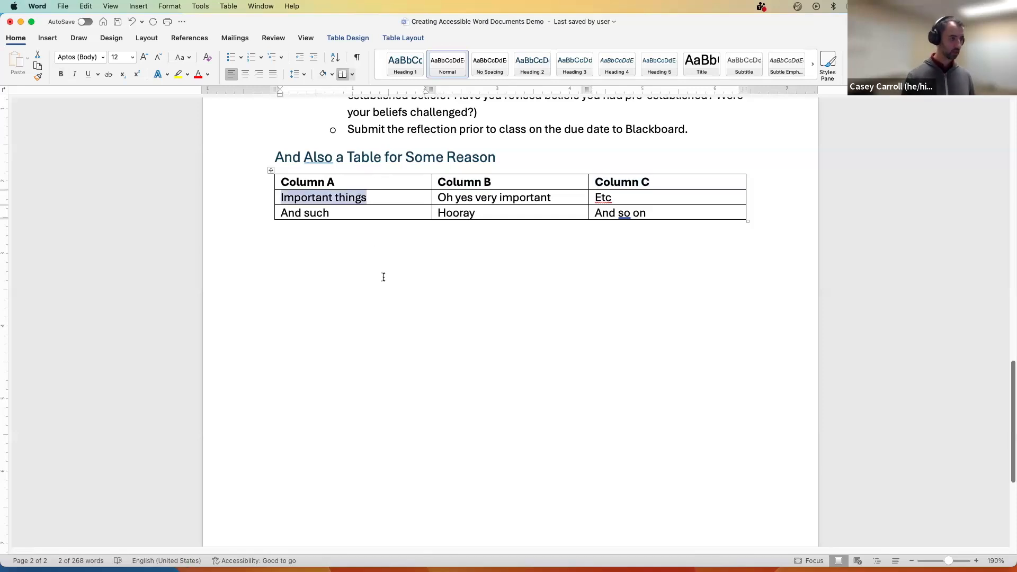
{"action": "key", "text": "Tab"}
{"action": "key", "text": "Tab"}
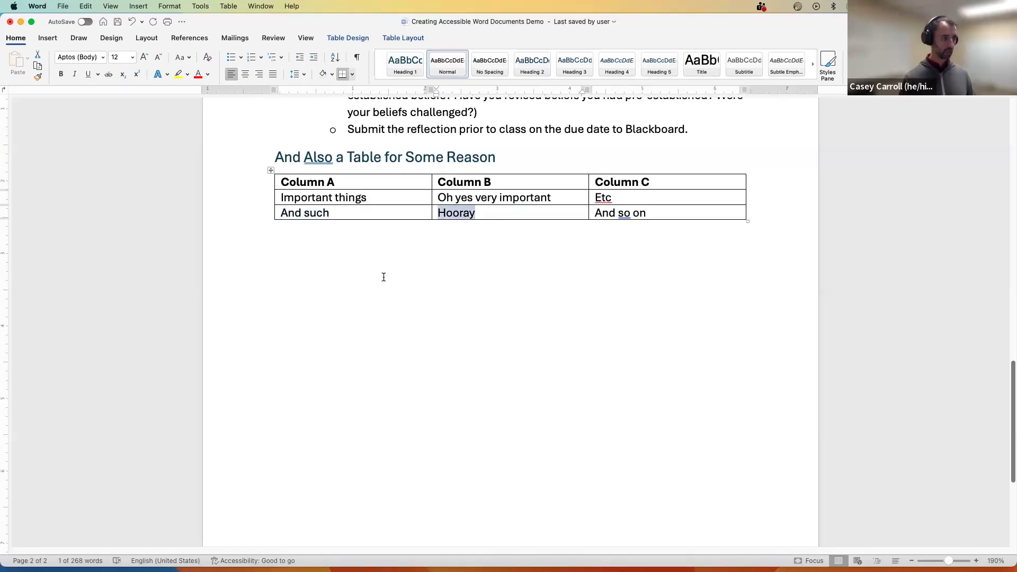
Select the table's first row, Column A through Column C, and enable the Header Row option for the table.
{"action": "left_click", "coordinate": [345, 181]}
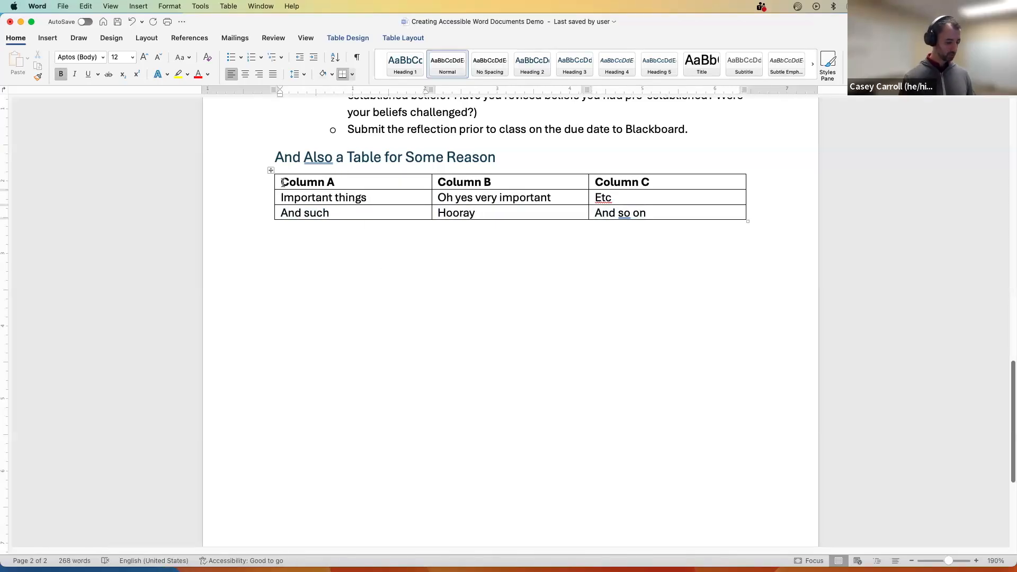
{"action": "left_click_drag", "start_coordinate": [283, 183], "coordinate": [360, 182]}
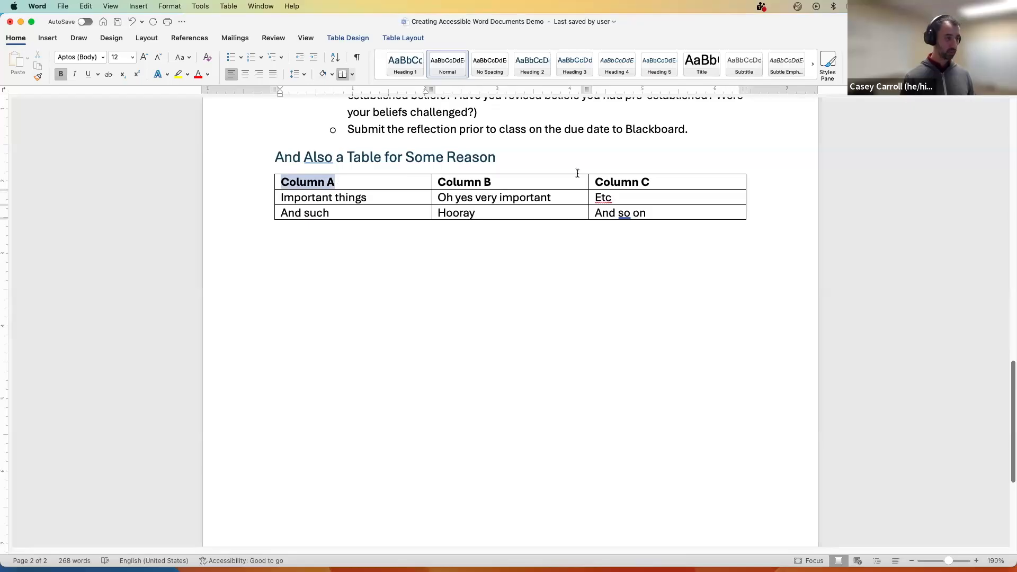
{"action": "left_click", "coordinate": [652, 181], "text": "shift"}
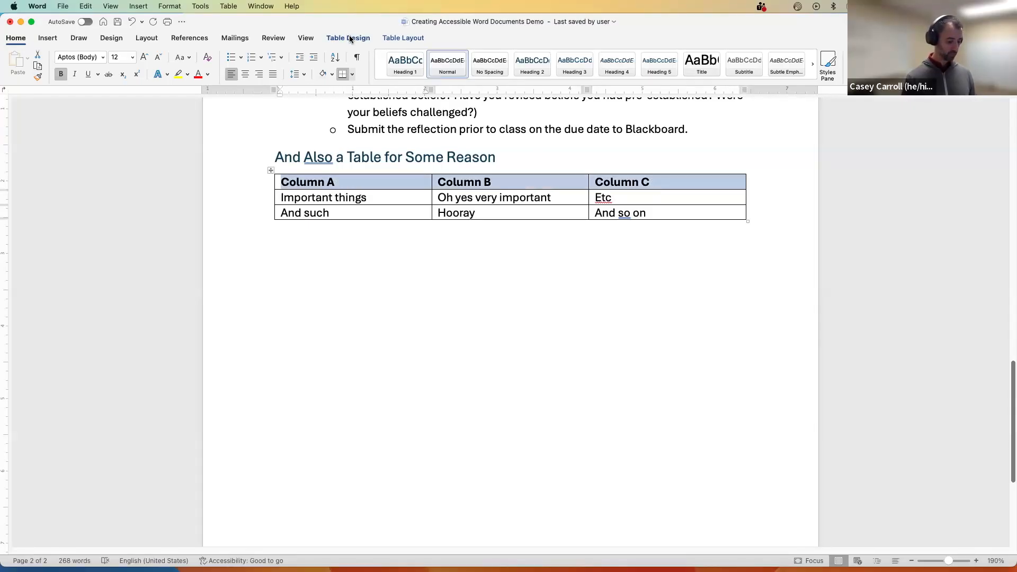
{"action": "left_click", "coordinate": [349, 37]}
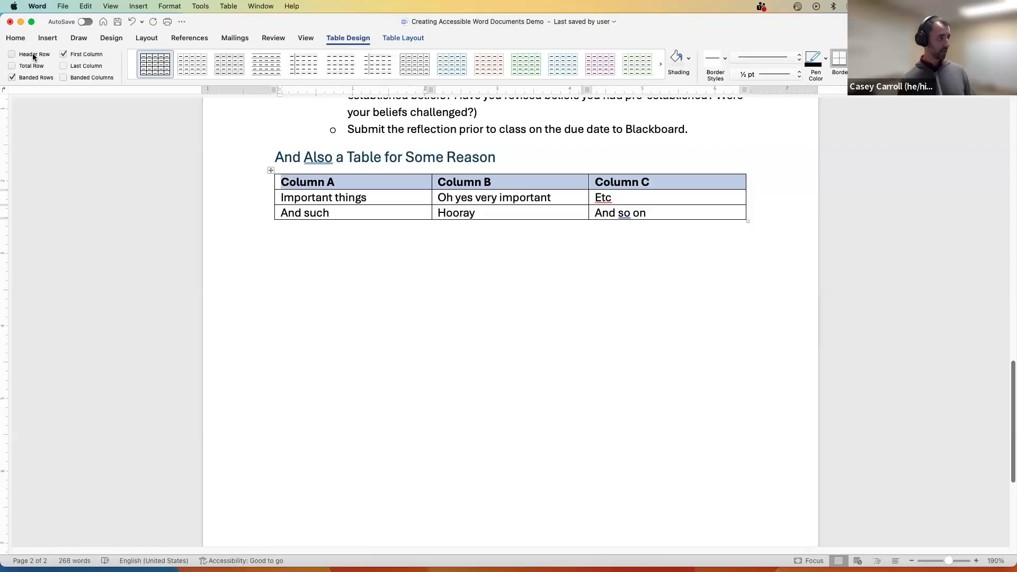
{"action": "left_click", "coordinate": [12, 55]}
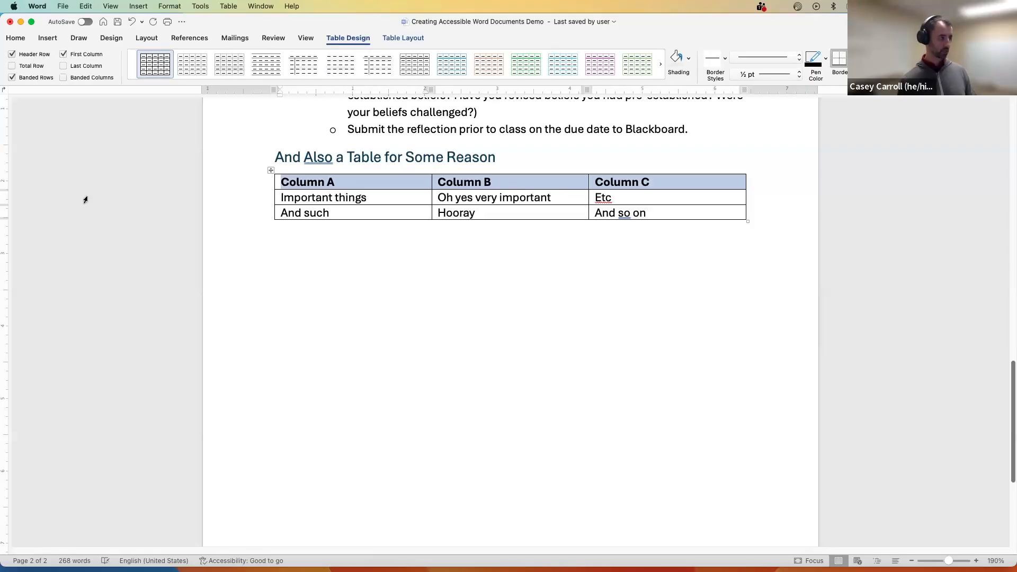
{"action": "left_click", "coordinate": [522, 186]}
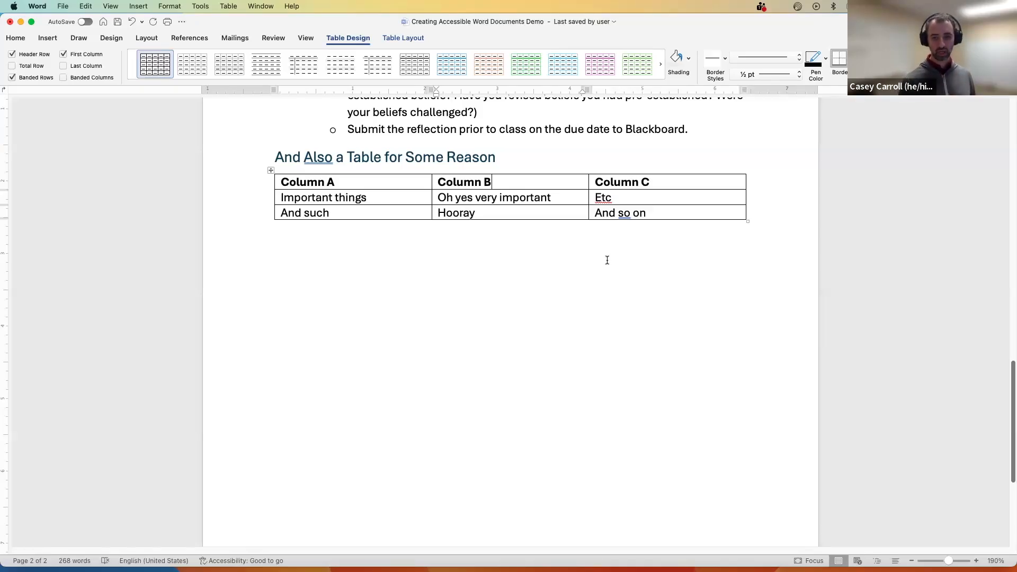
Run the accessibility checker on the document, review its result categories, close the checker and return to the document's beginning.
{"action": "scroll", "coordinate": [562, 308], "scroll_direction": "down", "scroll_amount": 2}
{"action": "scroll", "coordinate": [561, 308], "scroll_direction": "up", "scroll_amount": 1}
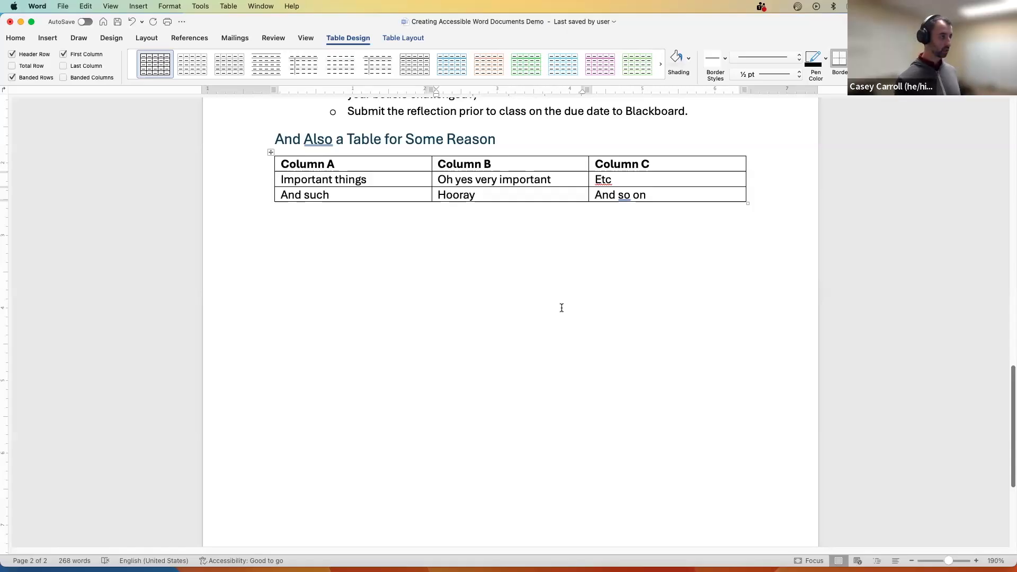
{"action": "left_click", "coordinate": [21, 40]}
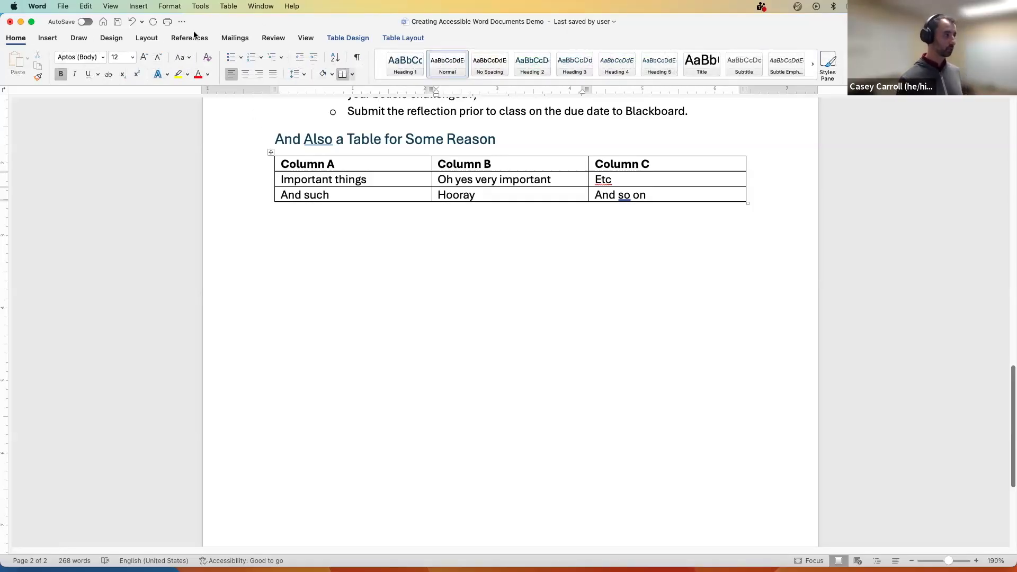
{"action": "left_click", "coordinate": [322, 279]}
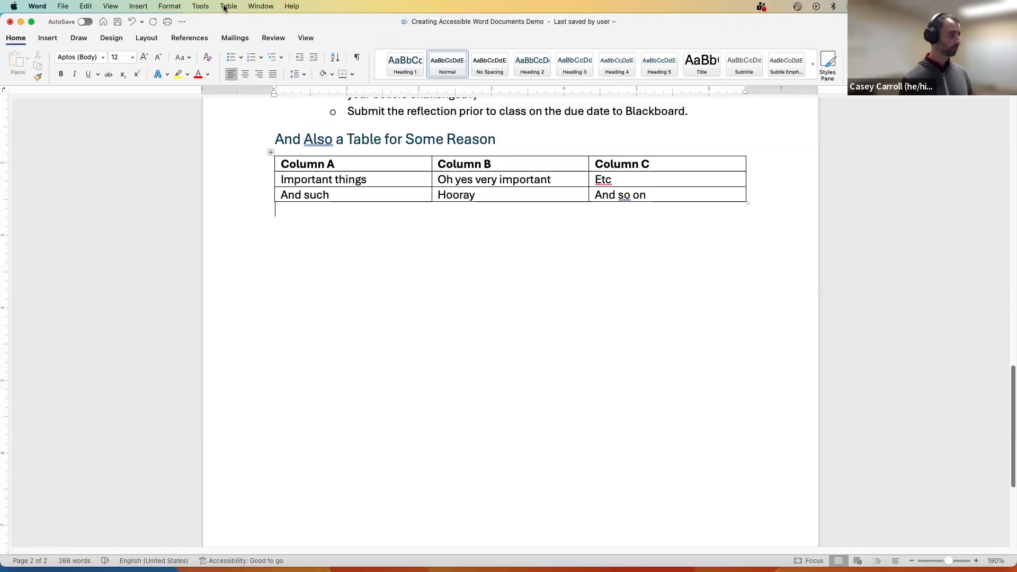
{"action": "left_click", "coordinate": [200, 6]}
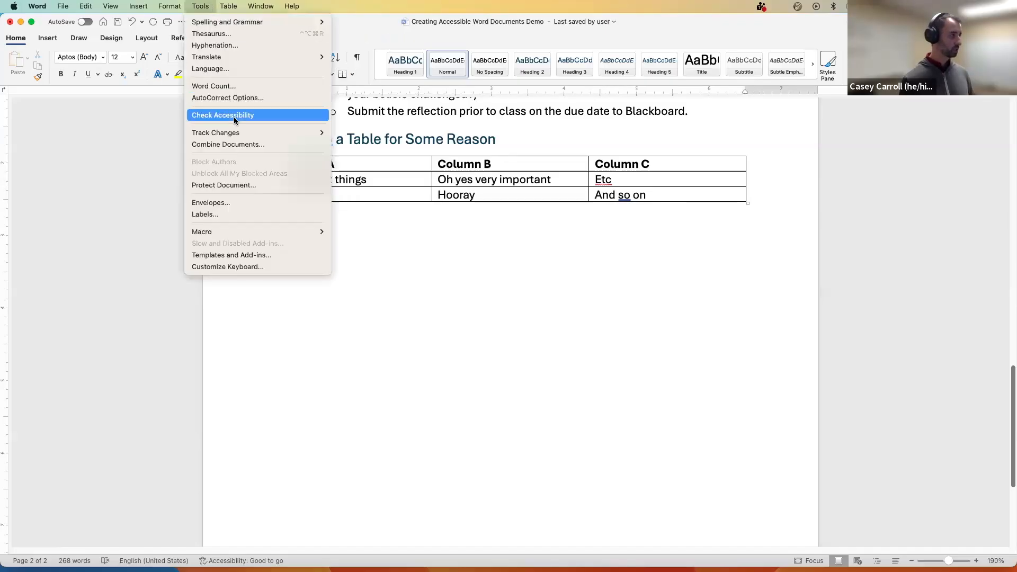
{"action": "left_click", "coordinate": [234, 117]}
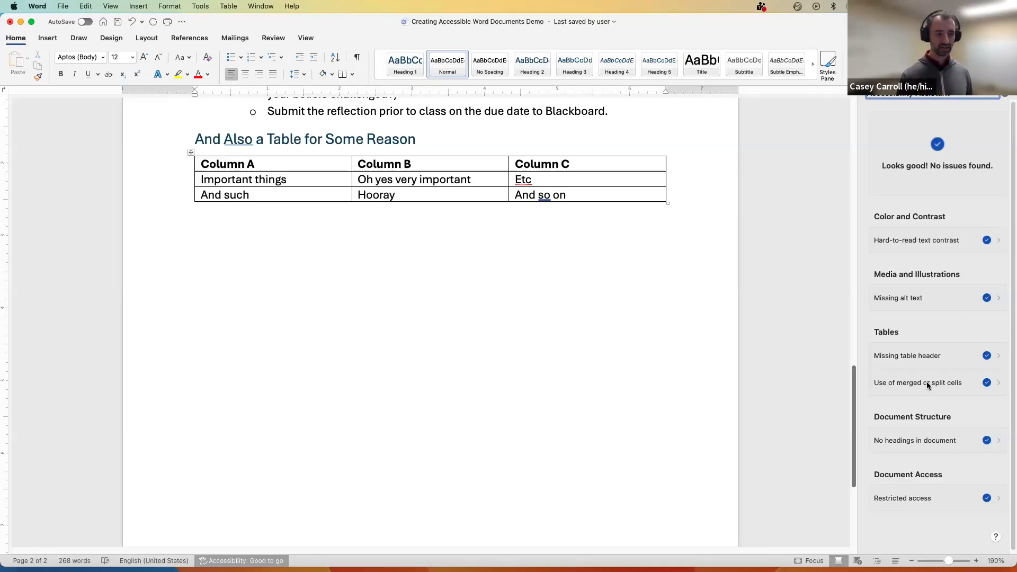
{"action": "scroll", "coordinate": [927, 385], "scroll_direction": "down", "scroll_amount": 1}
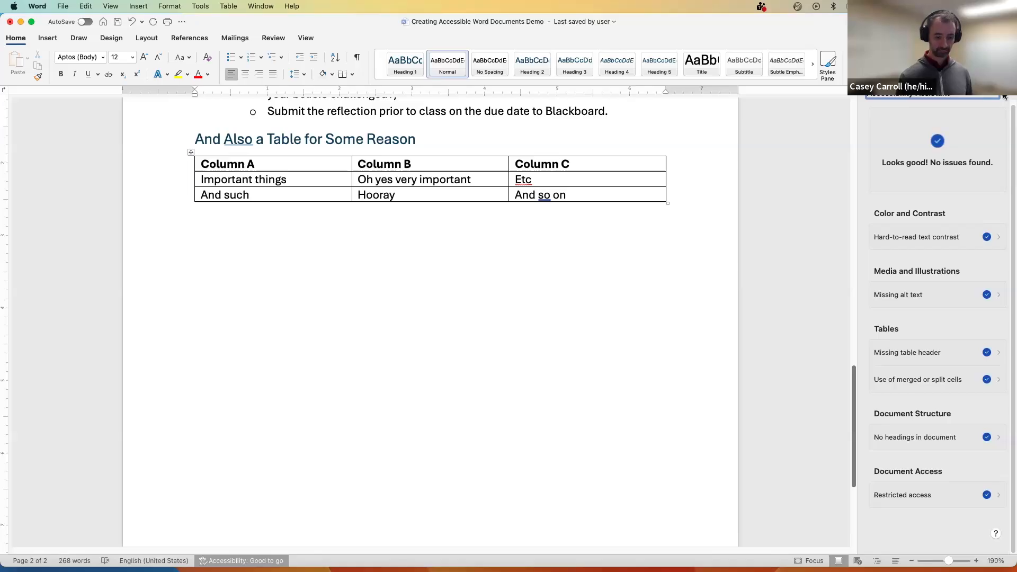
{"action": "left_click", "coordinate": [1005, 96]}
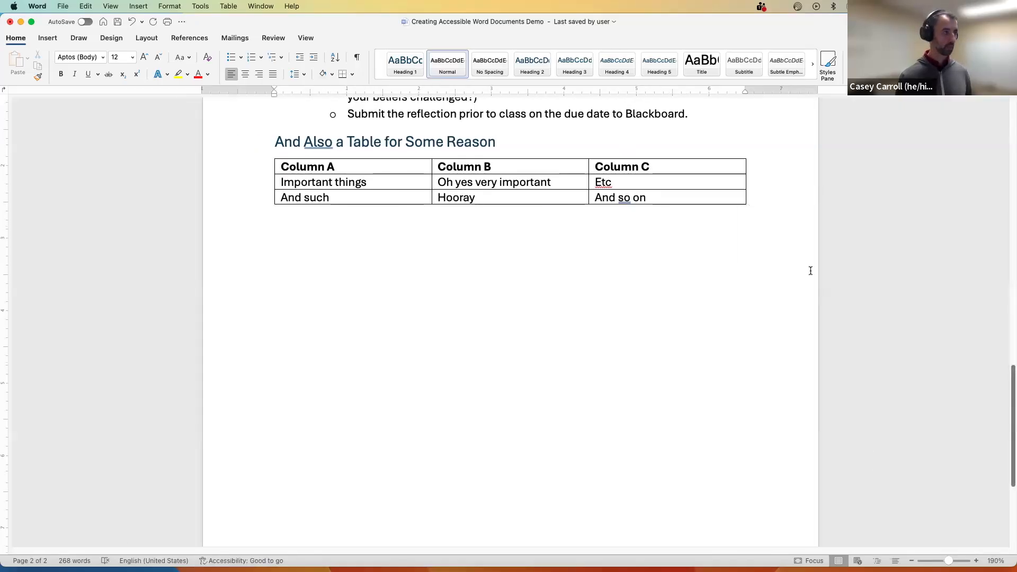
{"action": "scroll", "coordinate": [811, 271], "scroll_direction": "up", "scroll_amount": 18}
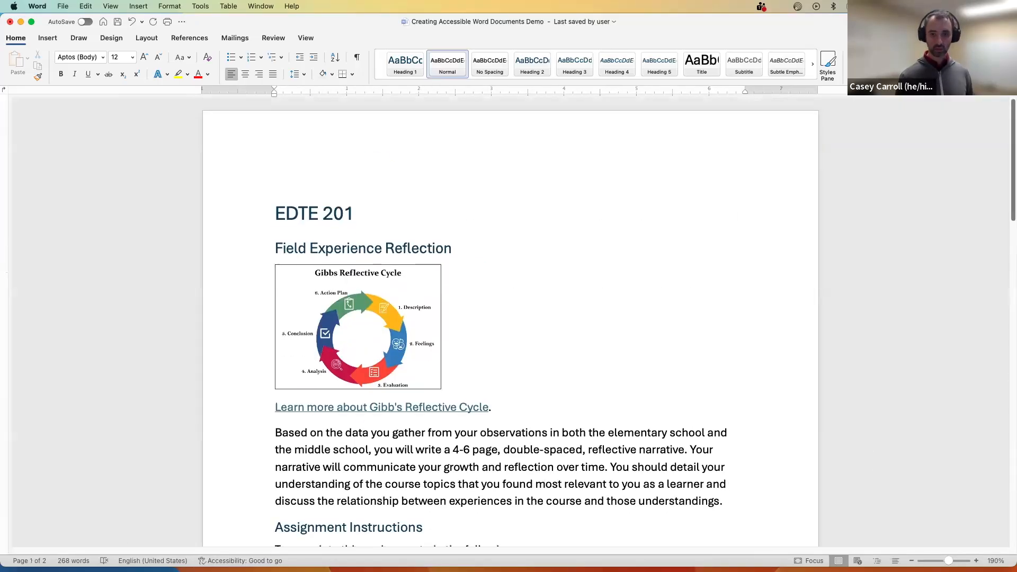